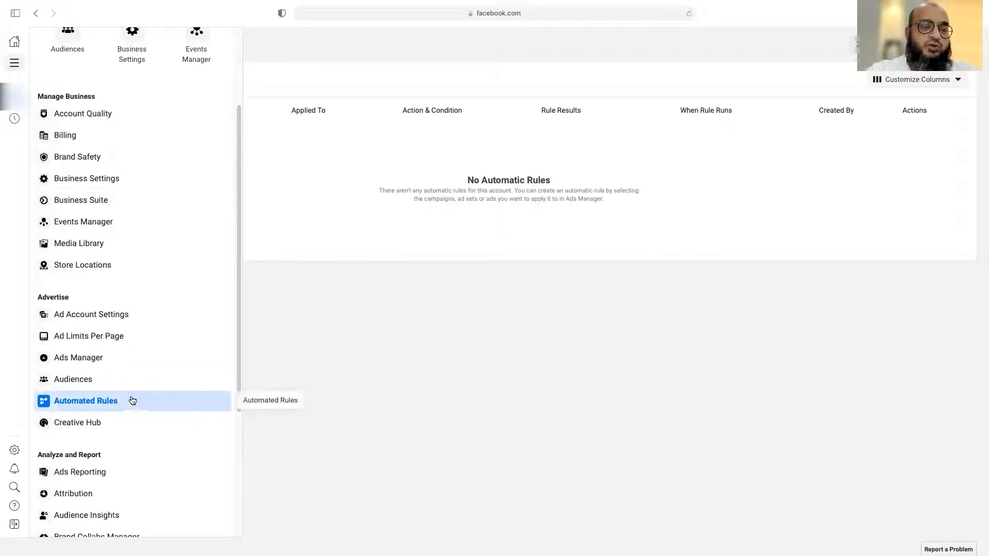
Start creating a new automated rule of the Custom rule type
left_click(288, 165)
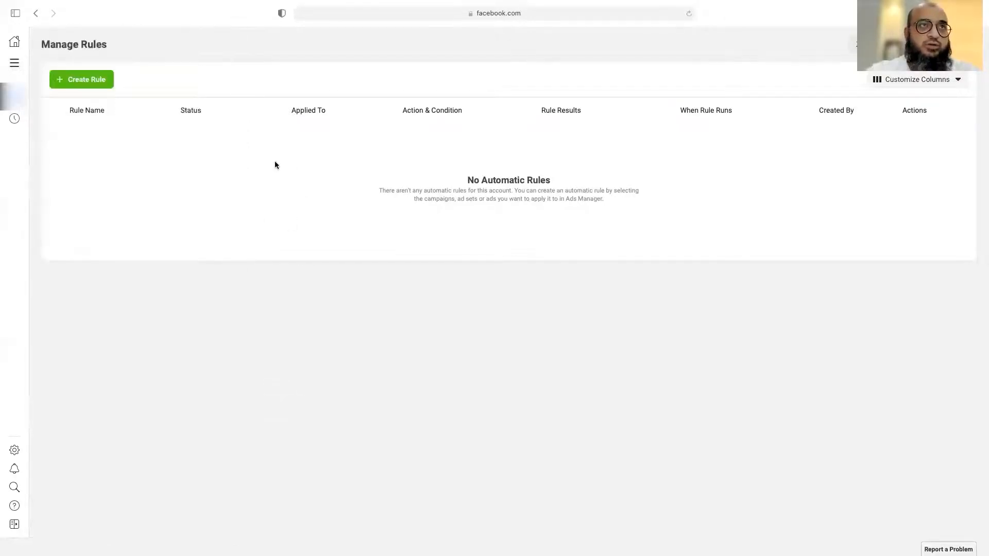
left_click(95, 84)
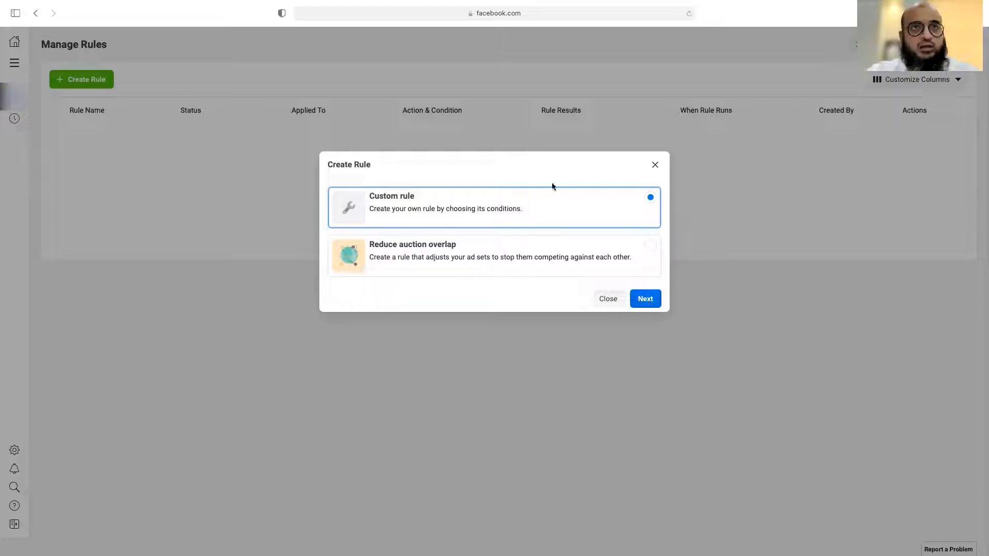
left_click(648, 300)
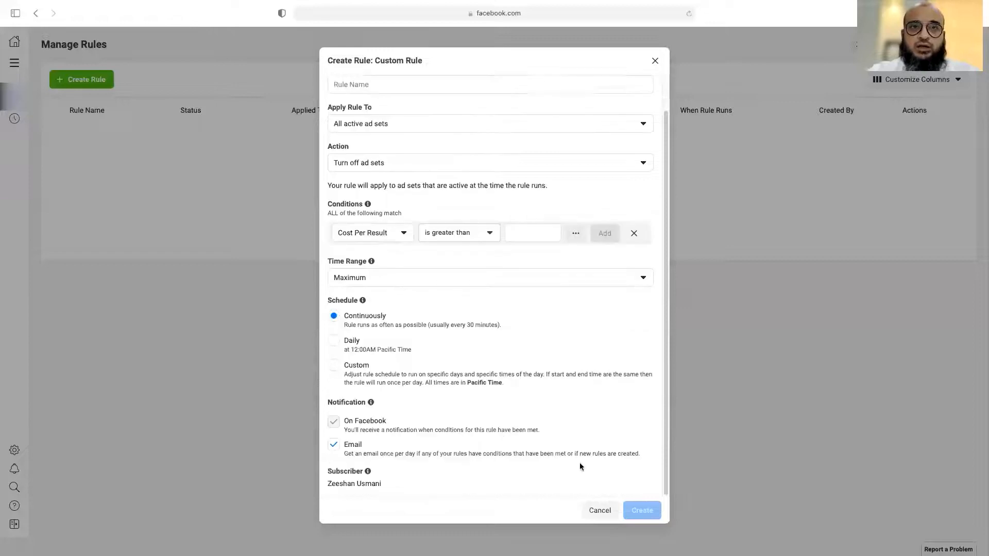
left_click(358, 122)
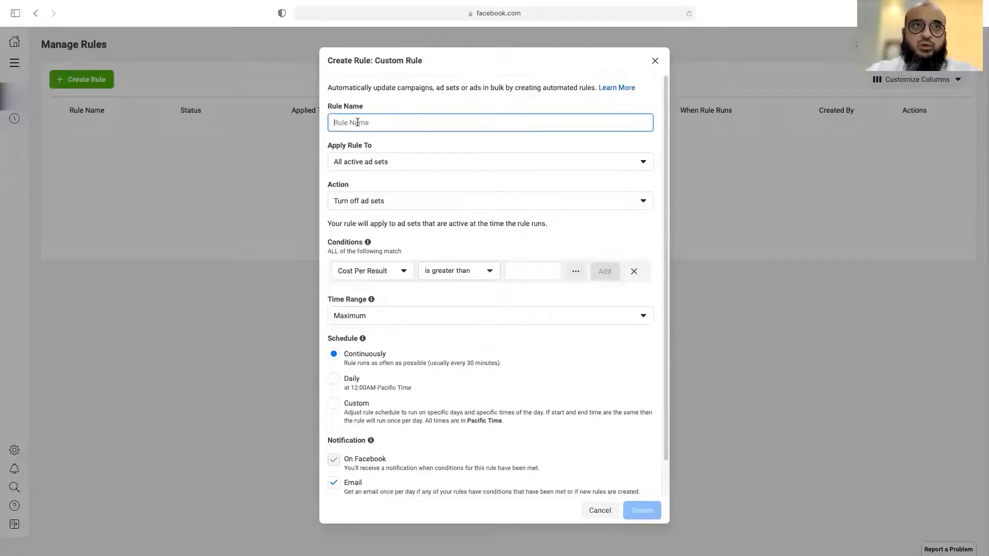
left_click(384, 162)
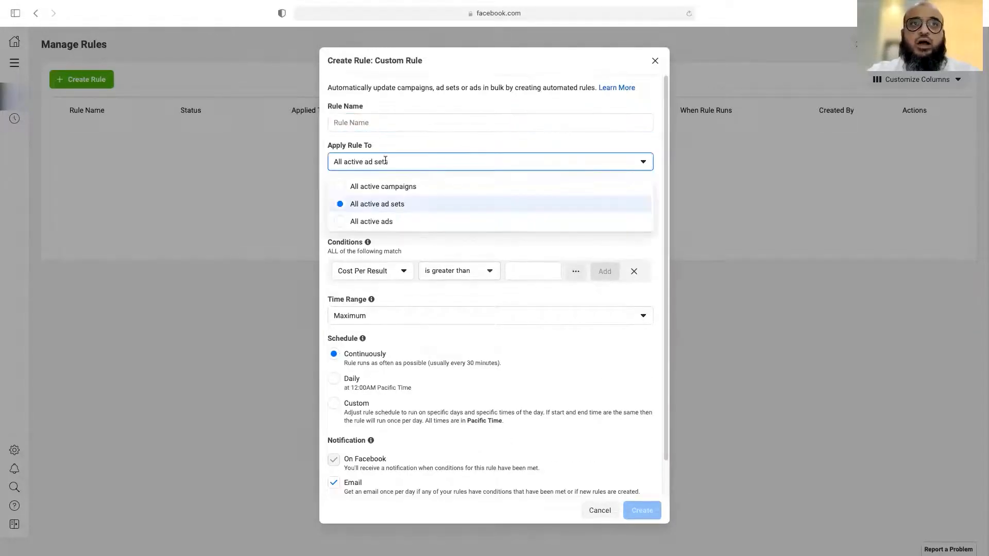
left_click(363, 144)
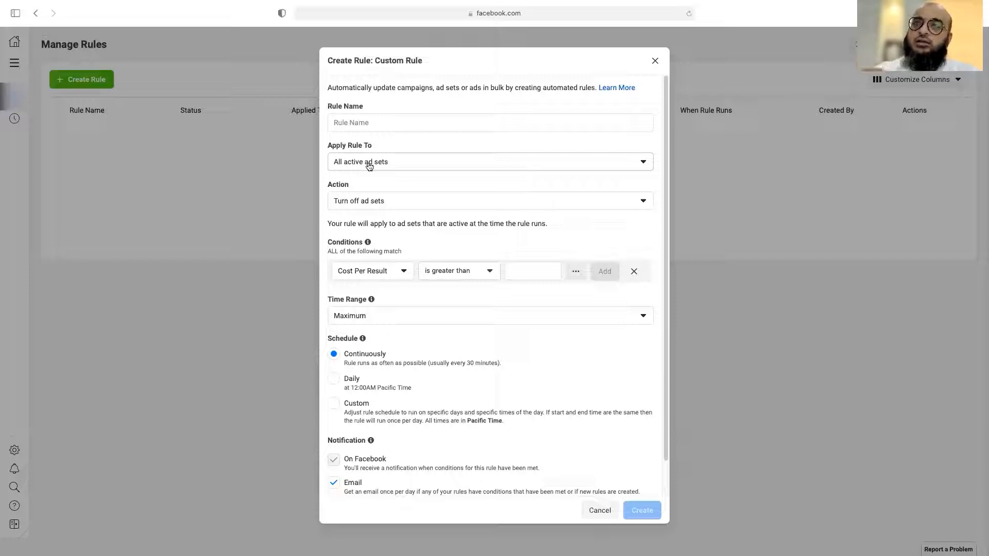
left_click(373, 122)
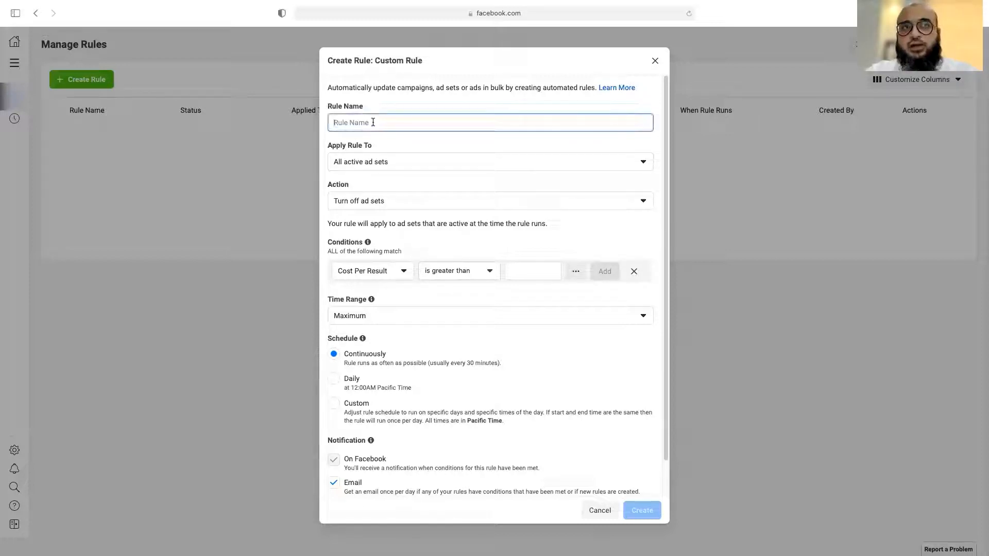
left_click(484, 148)
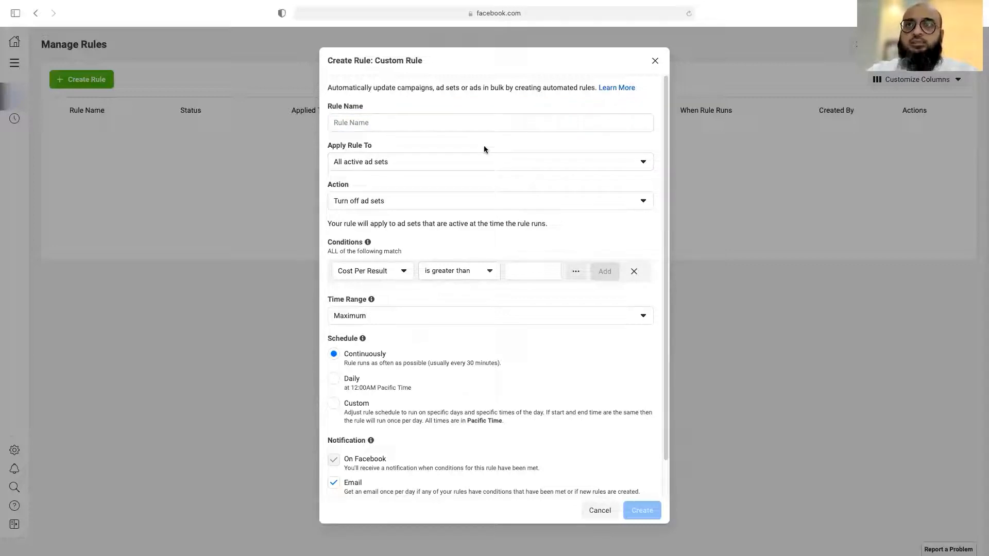
Apply the rule to all active ads and look over the available action options
left_click(411, 167)
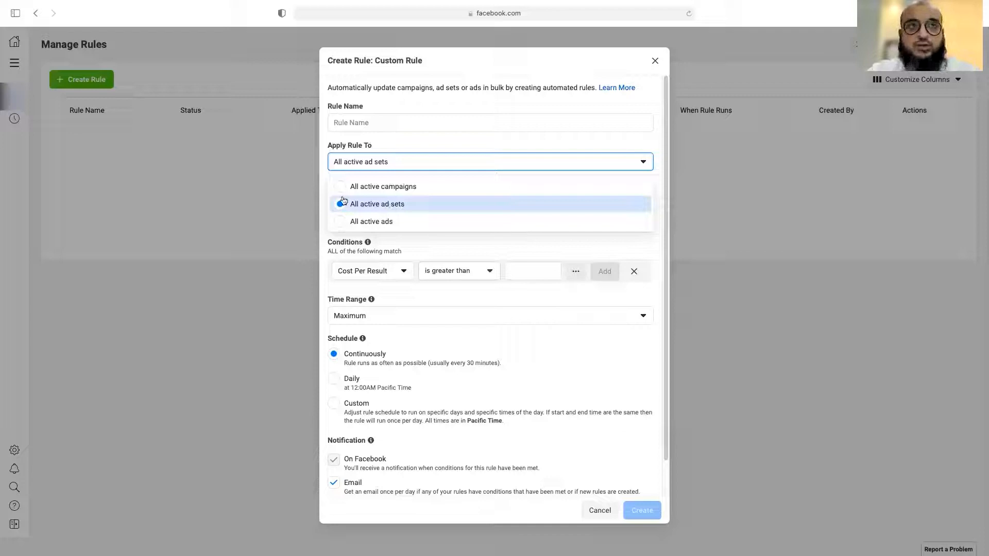
left_click(363, 223)
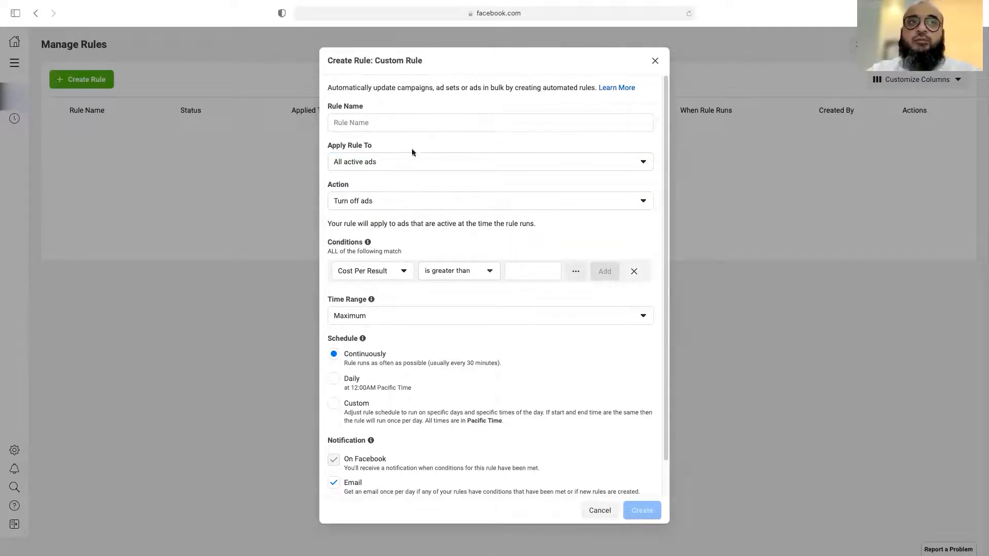
left_click(410, 165)
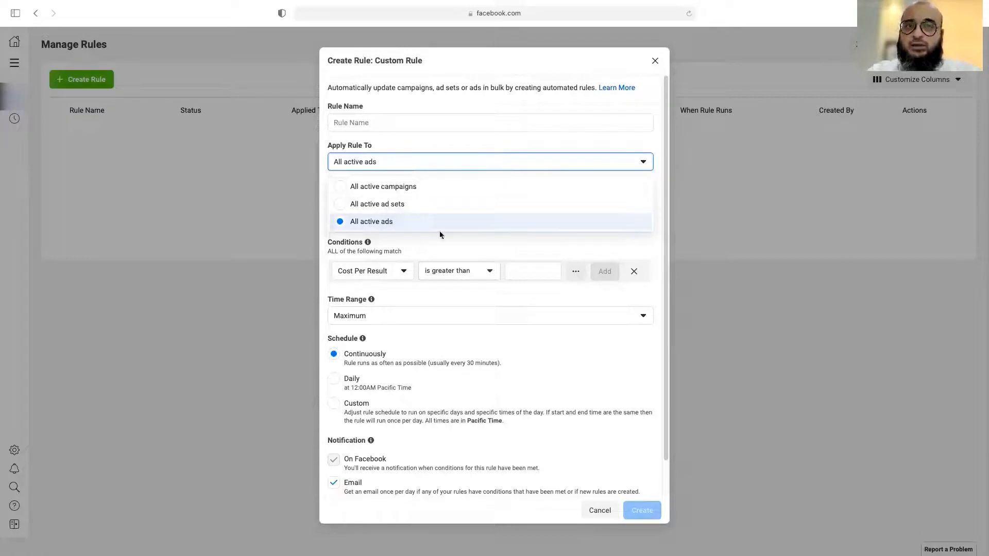
left_click(659, 210)
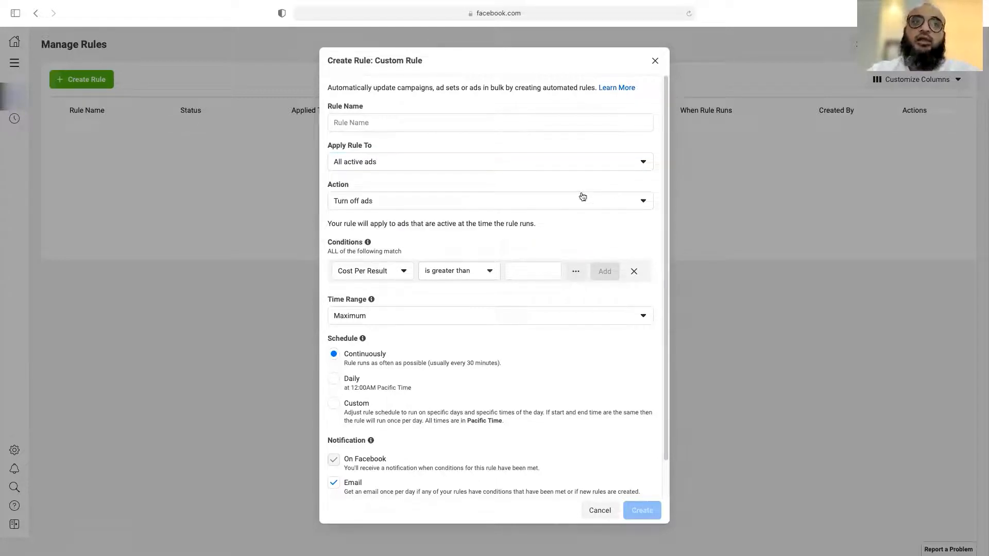
left_click(549, 202)
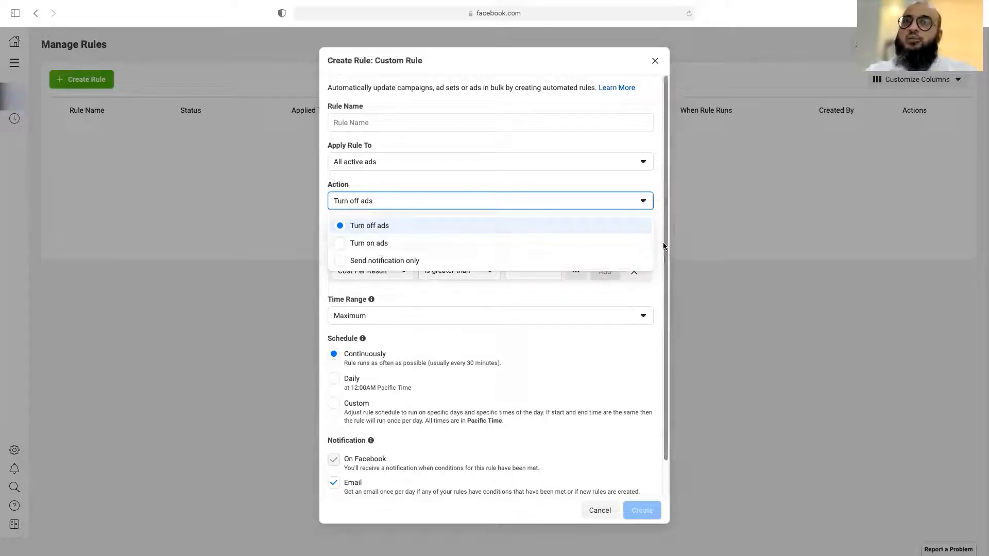
left_click(659, 210)
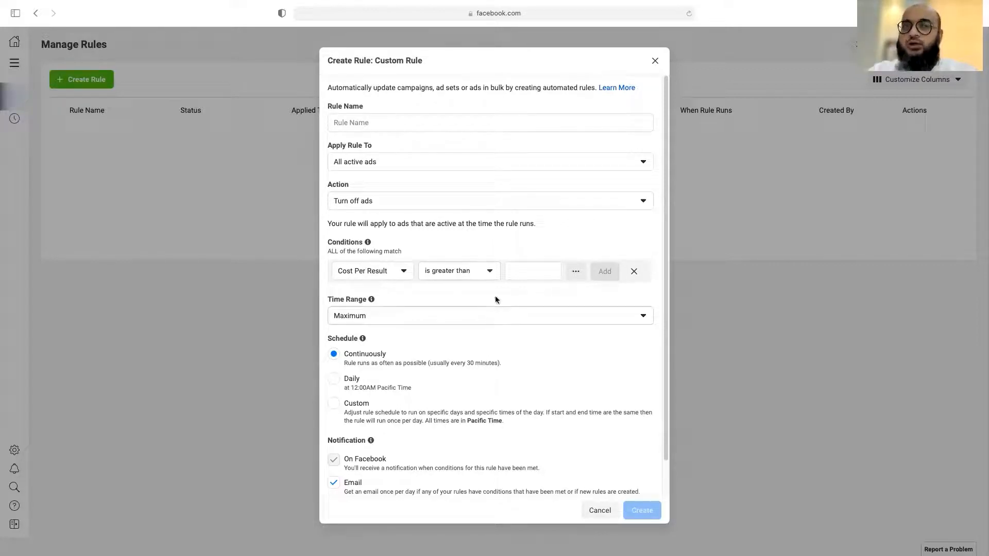
Set the rule's condition to Cost Per Result is greater than 300
mouse_move(368, 243)
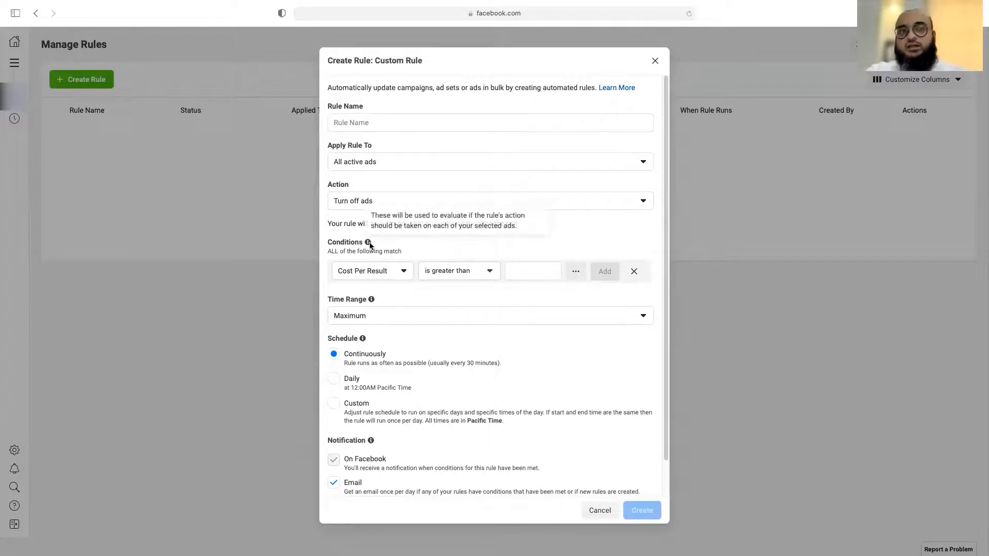
left_click(382, 271)
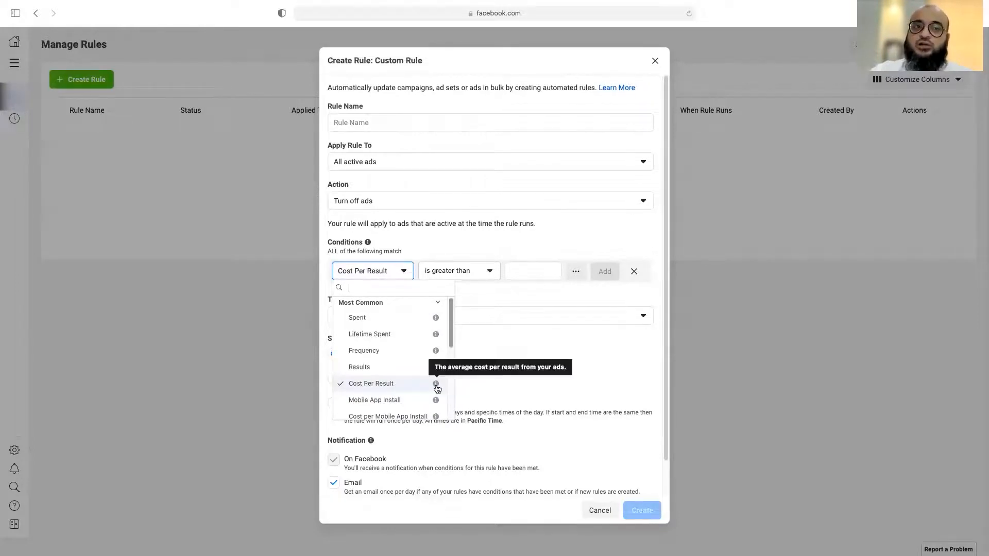
left_click(471, 276)
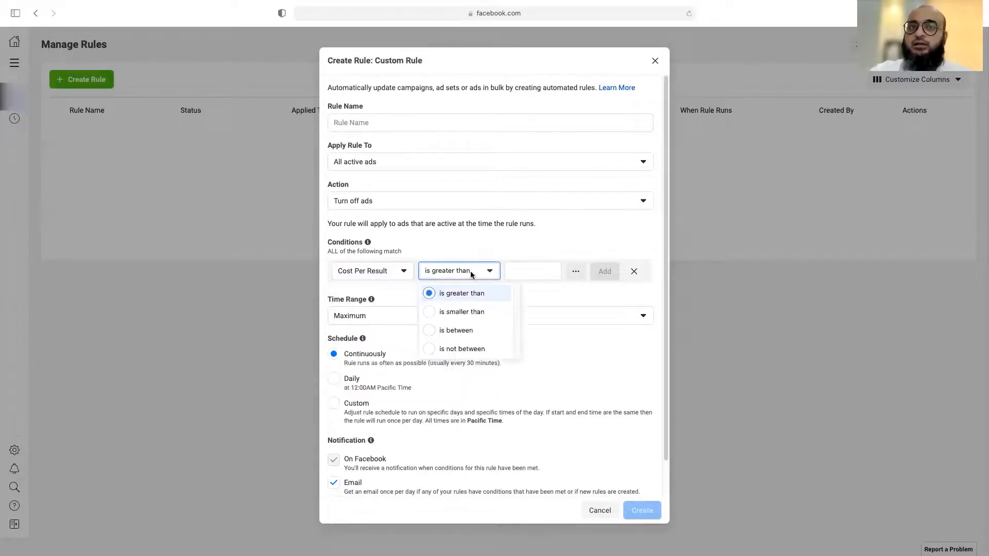
left_click(535, 268)
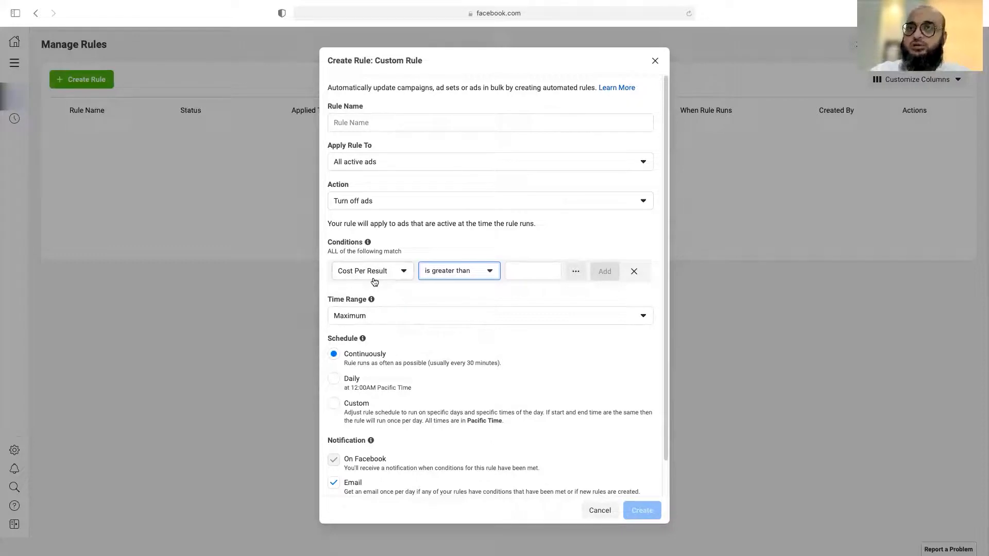
left_click(521, 273)
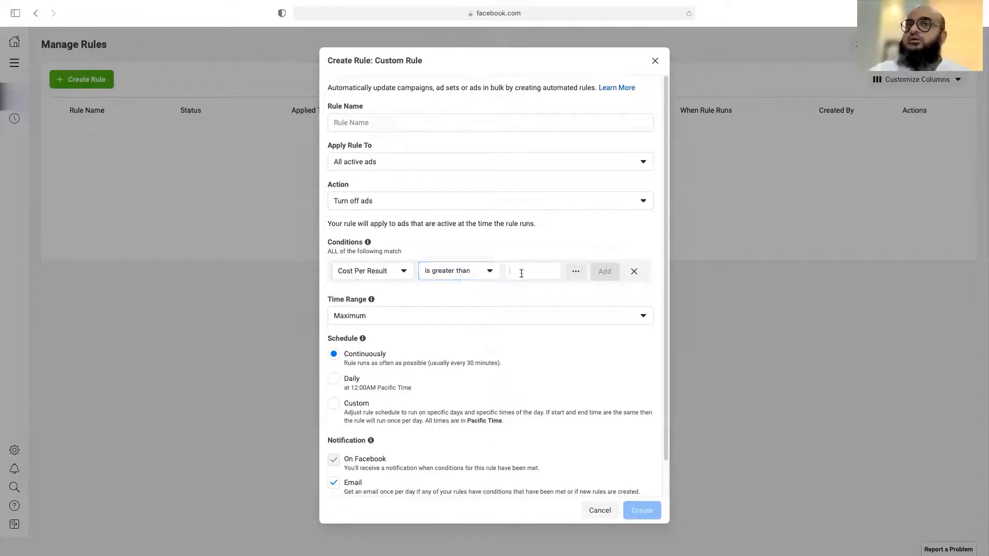
type("300")
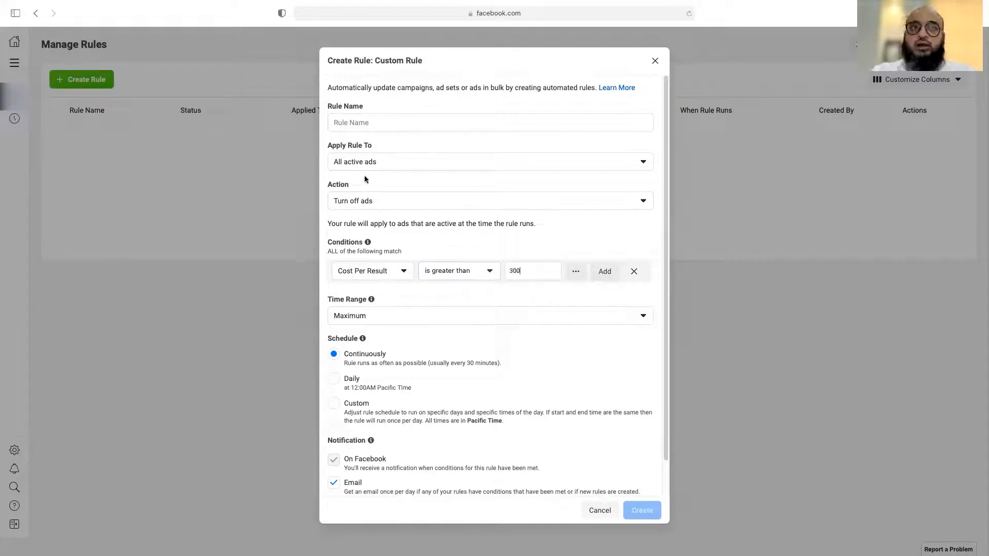
Name the rule "rule1"
left_click(366, 120)
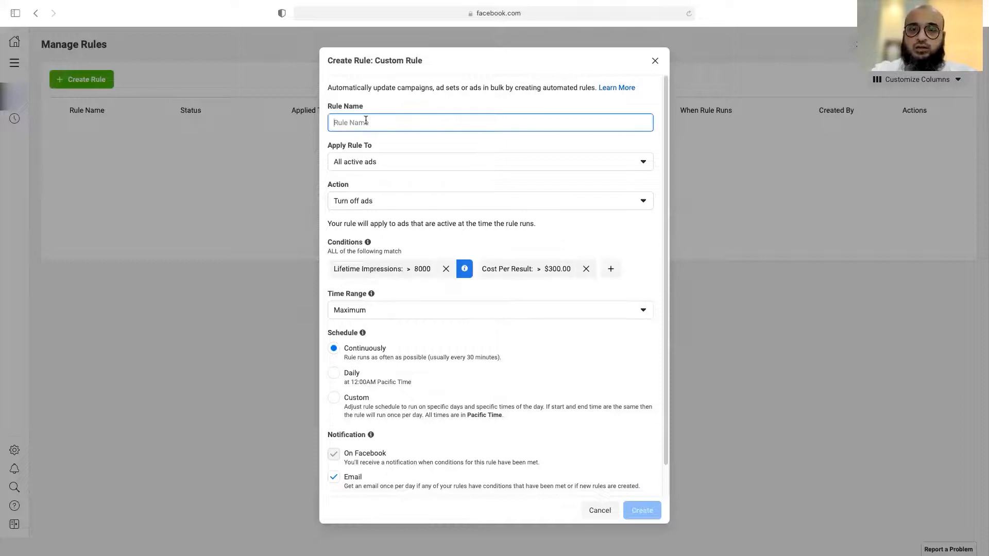
type("ruke1")
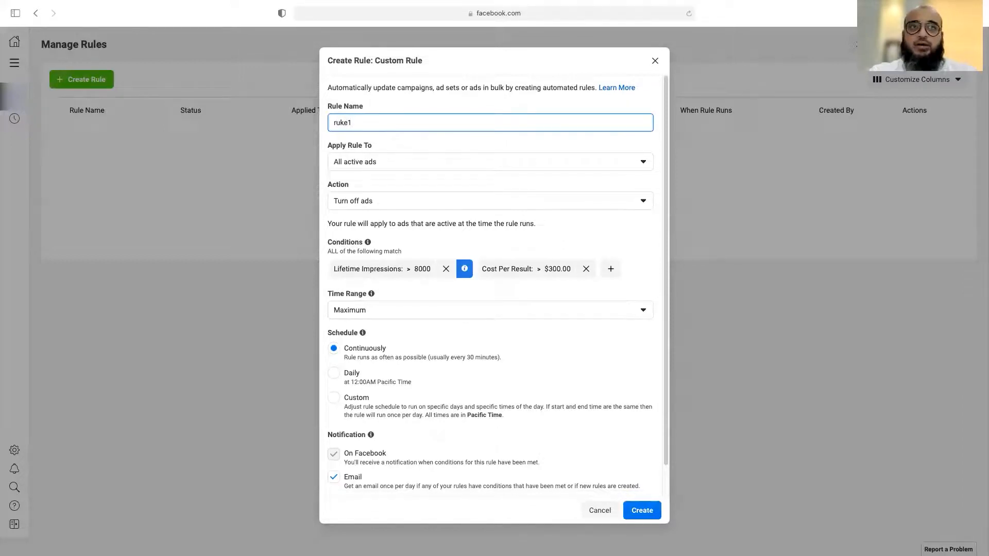
key("BackSpace")
key("BackSpace")
type("l")
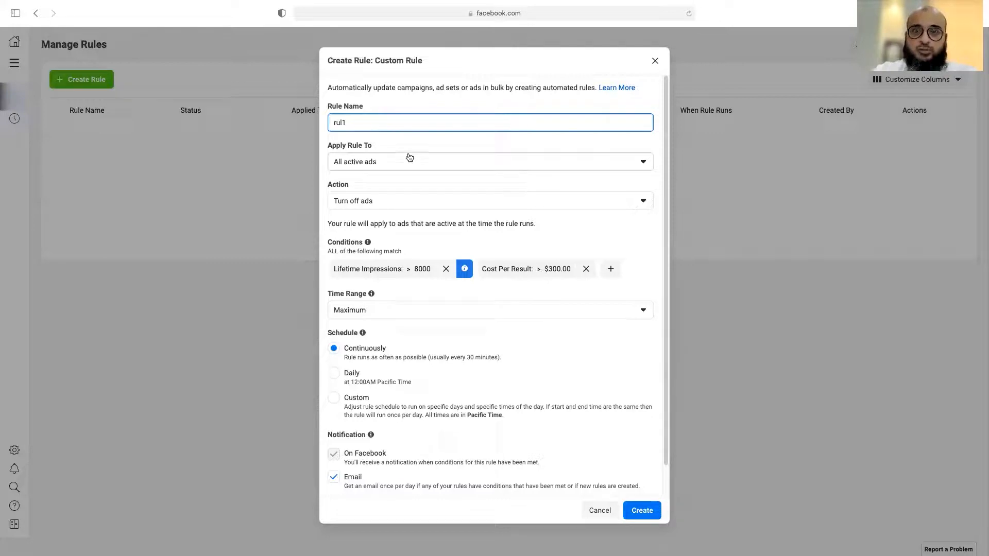
key("BackSpace")
type("e1")
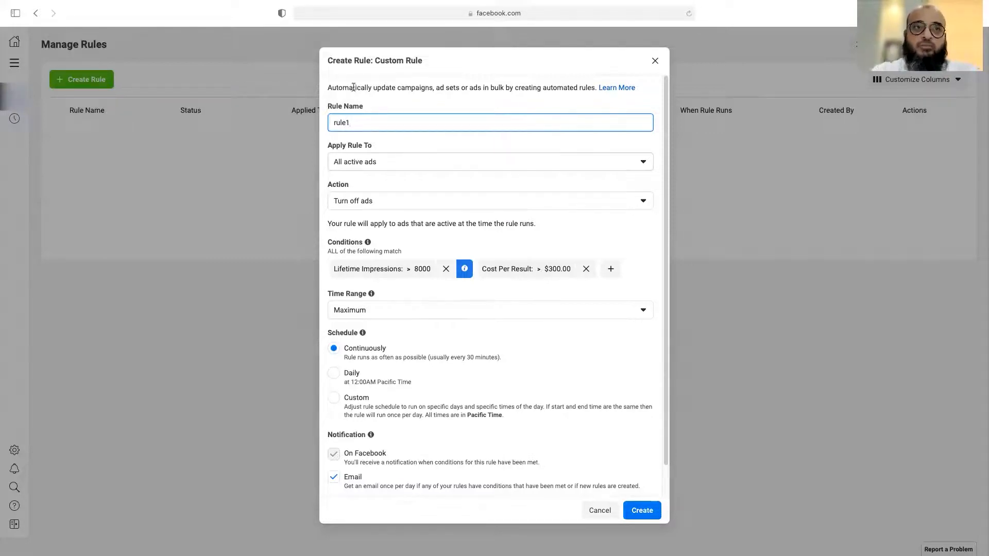
left_click(448, 292)
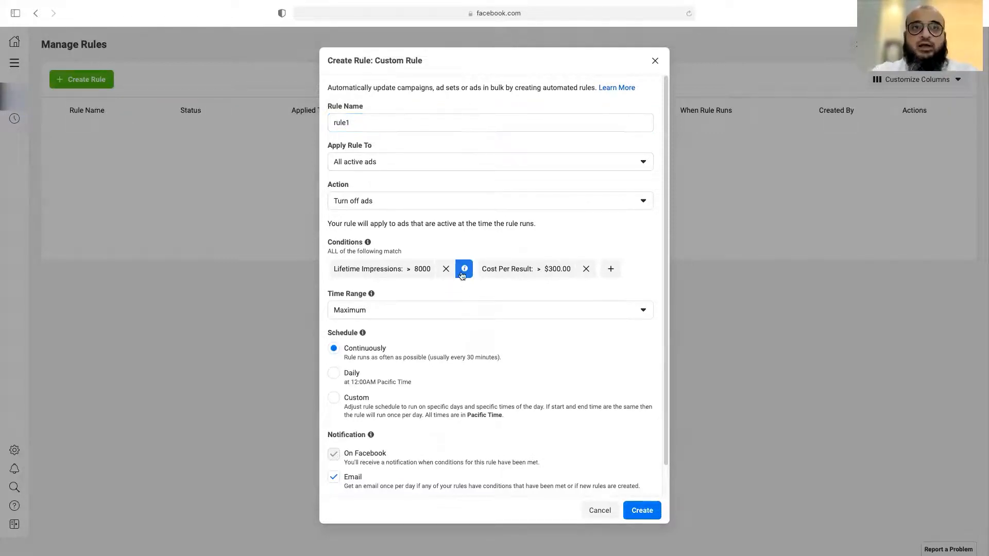
left_click(397, 270)
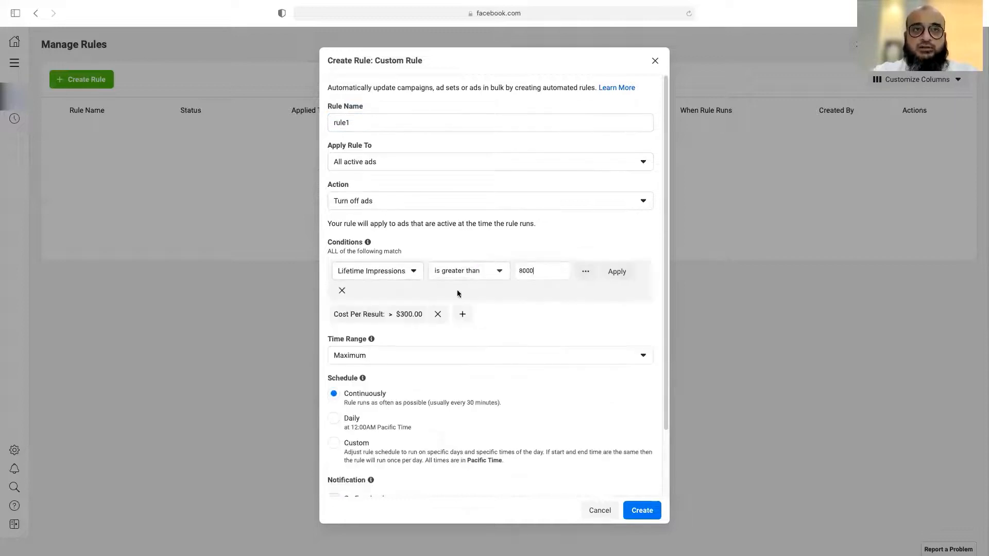
left_click(397, 270)
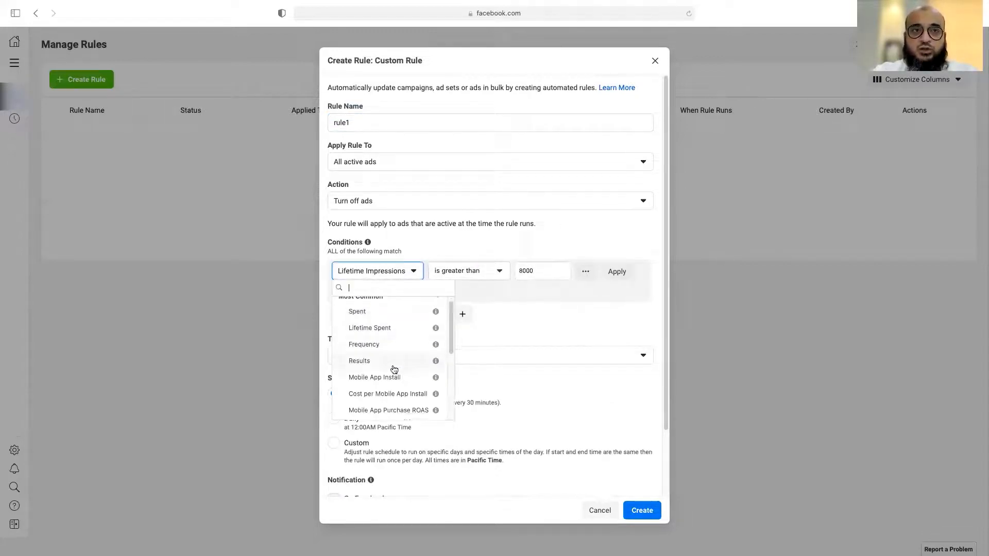
left_click(394, 362)
double_click(524, 272)
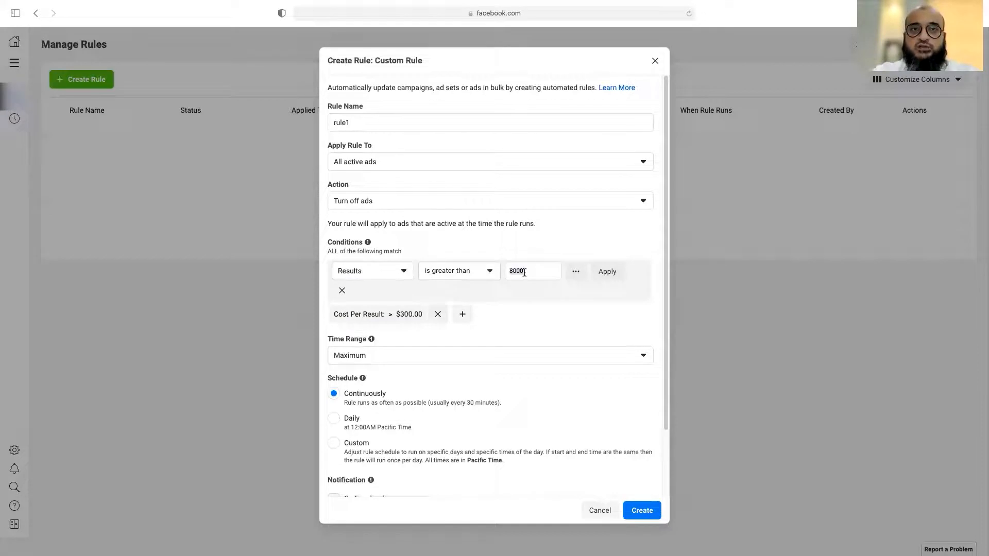
left_click(341, 291)
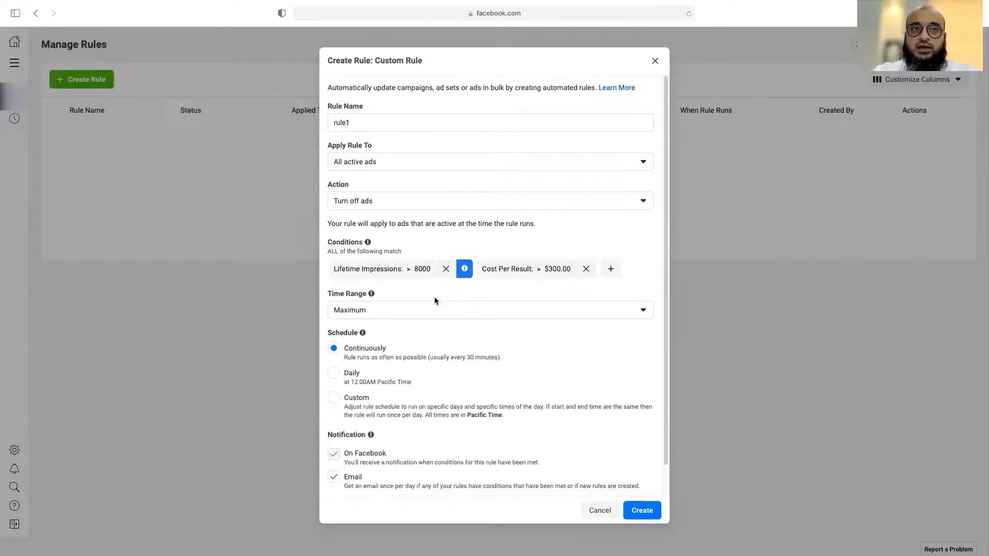
Remove the Lifetime Impressions condition from the rule
left_click(443, 271)
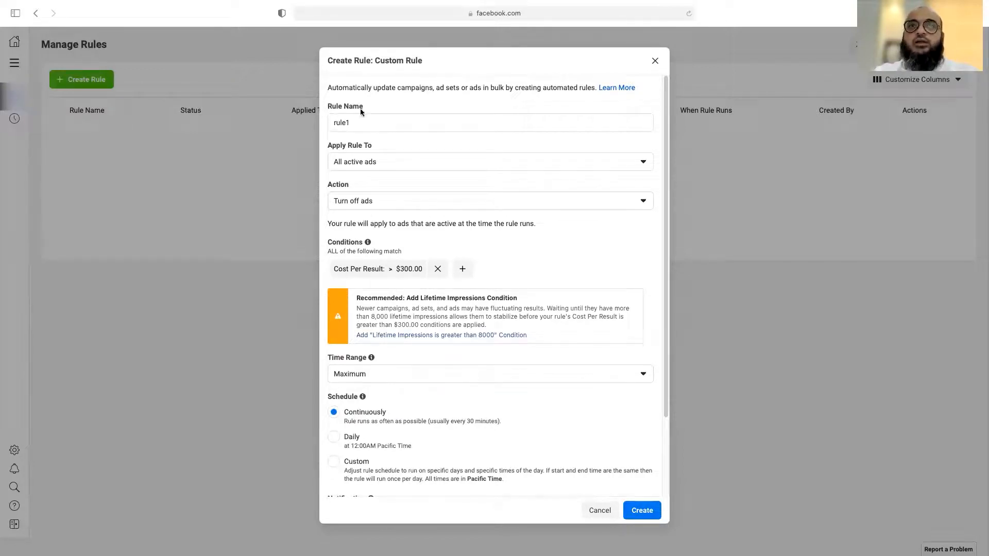
left_click(426, 167)
left_click(428, 169)
left_click(428, 168)
left_click(426, 171)
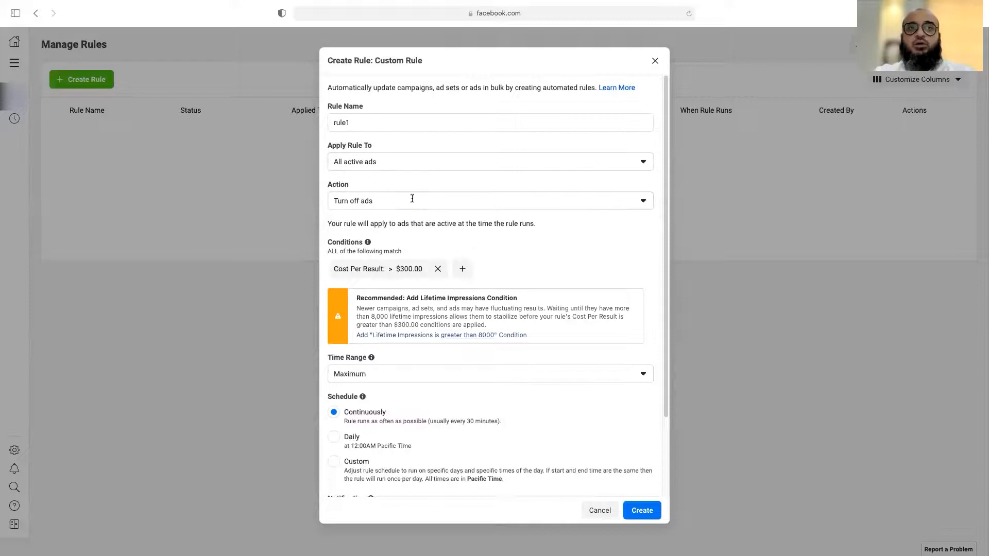
Change the rule's action to Turn on ads
left_click(414, 199)
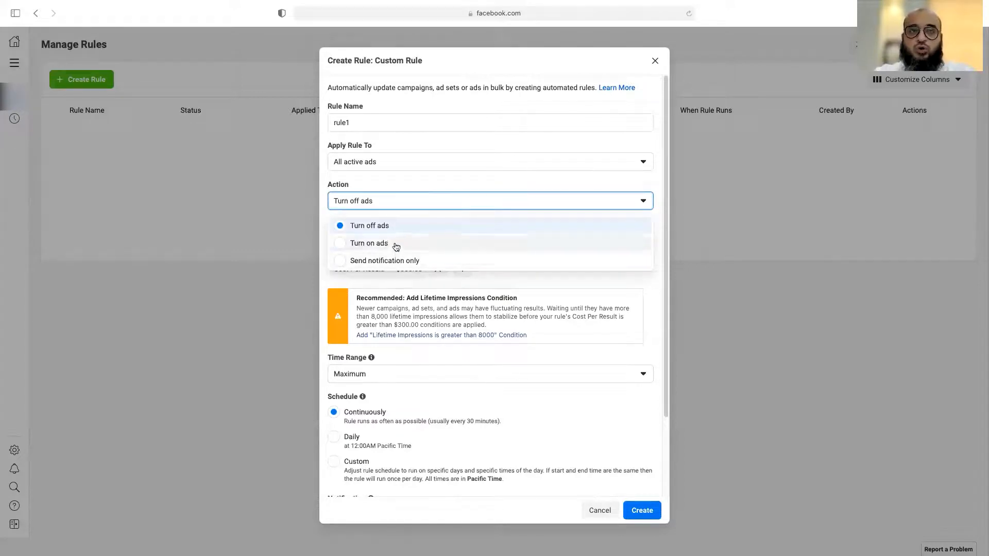
left_click(393, 246)
Remove the Cost Per Result condition from the rule and start a new blank condition
scroll(508, 275, "down", 1)
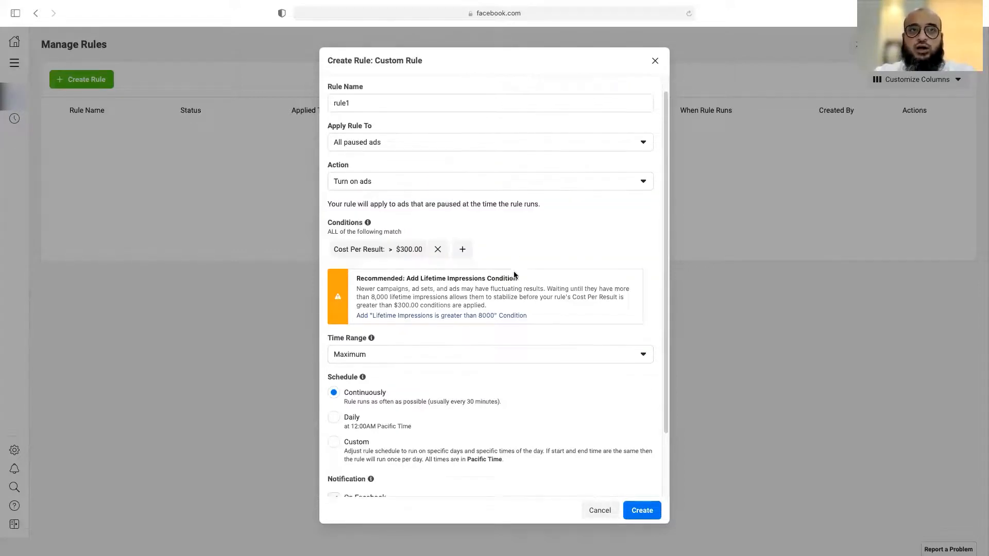
left_click(437, 249)
left_click(336, 249)
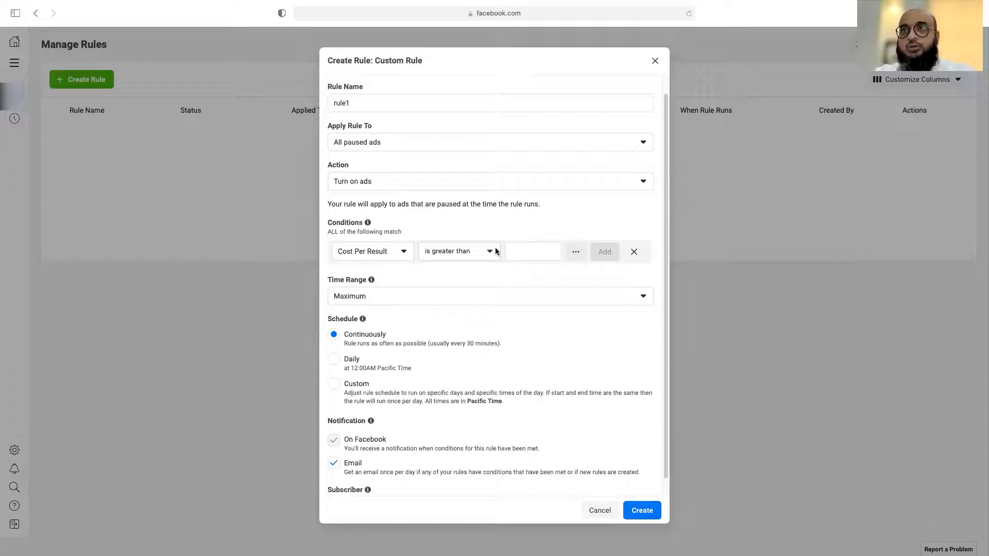
Add a condition to the rule that Spent is greater than 10000
left_click(369, 255)
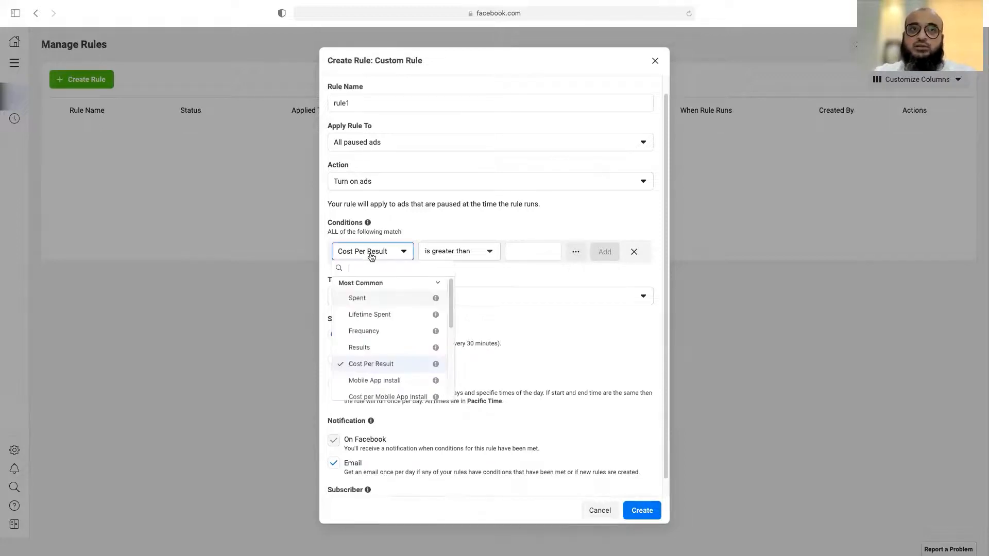
left_click(390, 299)
left_click(489, 252)
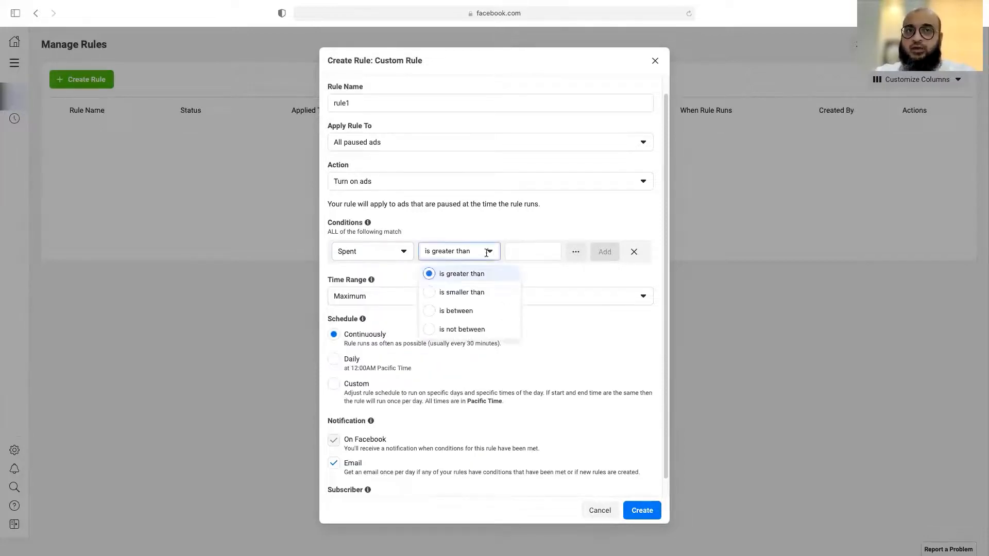
left_click(459, 275)
left_click(535, 252)
type("1000")
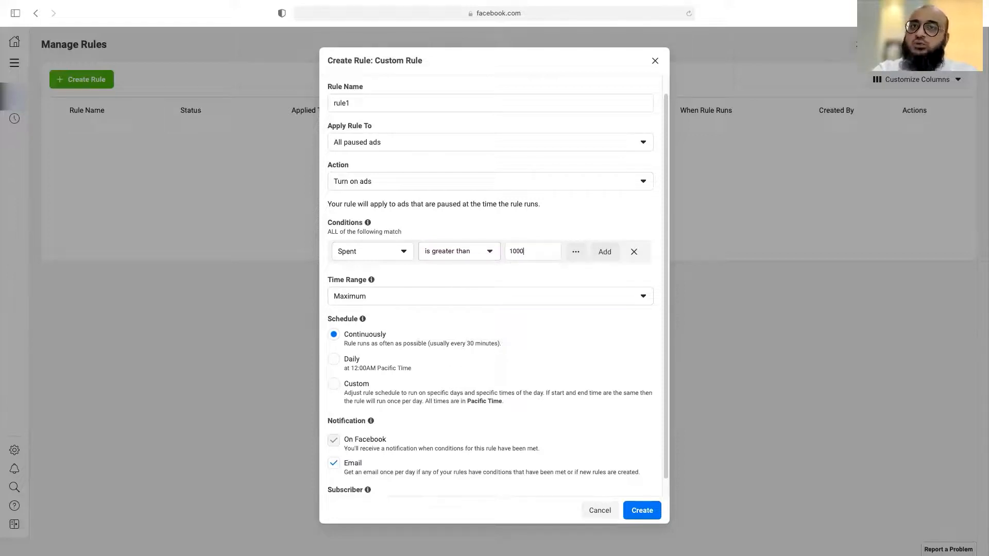
type("0")
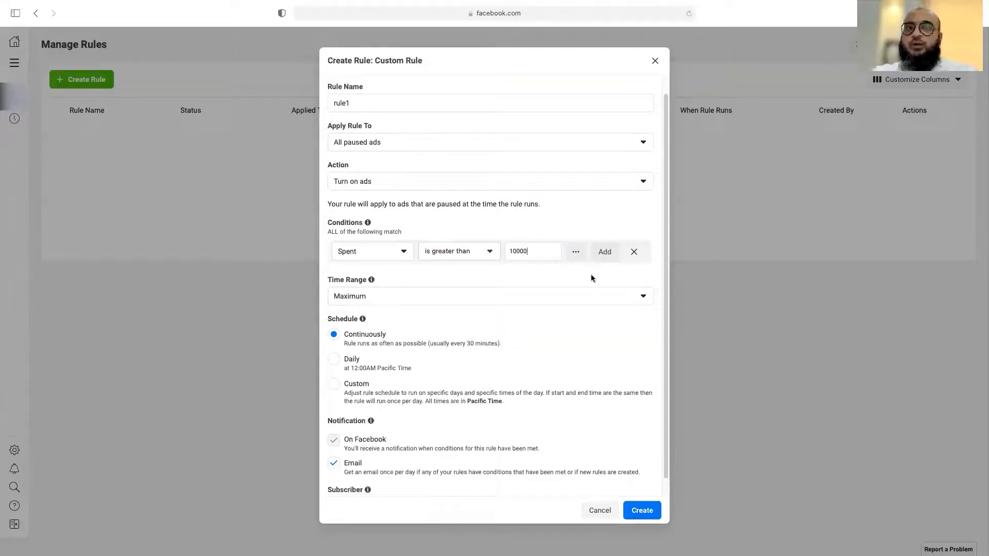
key("Return")
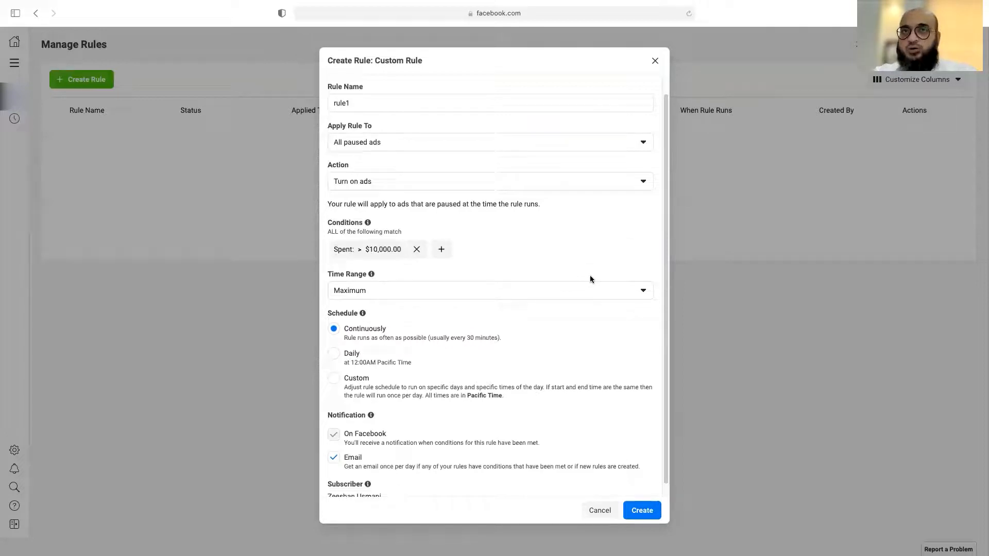
Remove the Spent condition and start a new one using Frequency with the is greater than operator, leaving its value empty
left_click(416, 249)
left_click(338, 251)
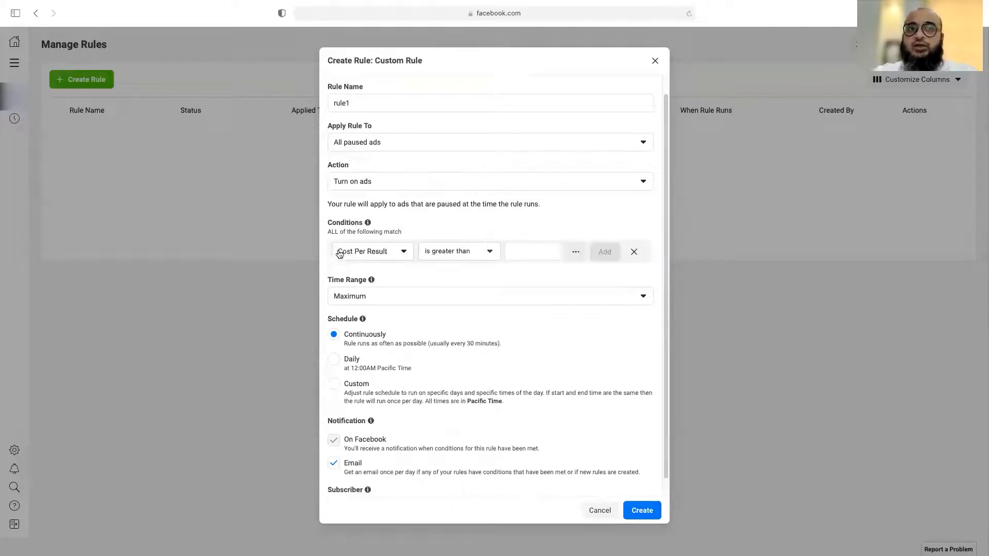
left_click(359, 255)
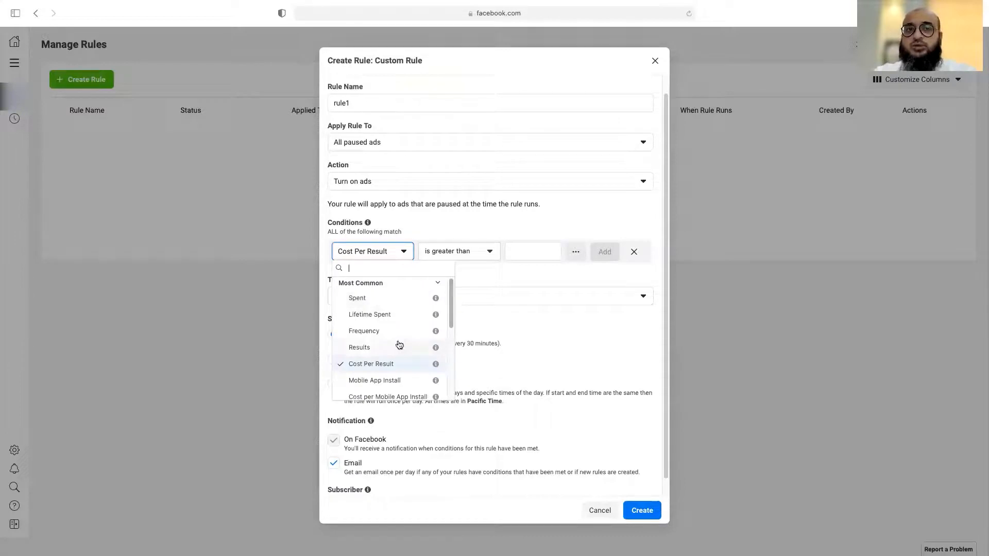
scroll(420, 356, "down", 3)
scroll(407, 371, "up", 3)
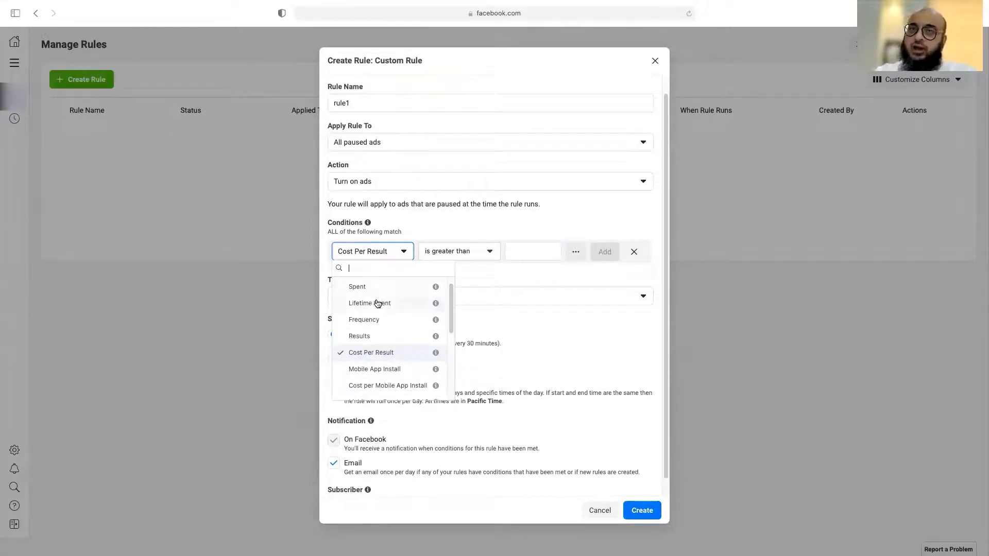
left_click(385, 321)
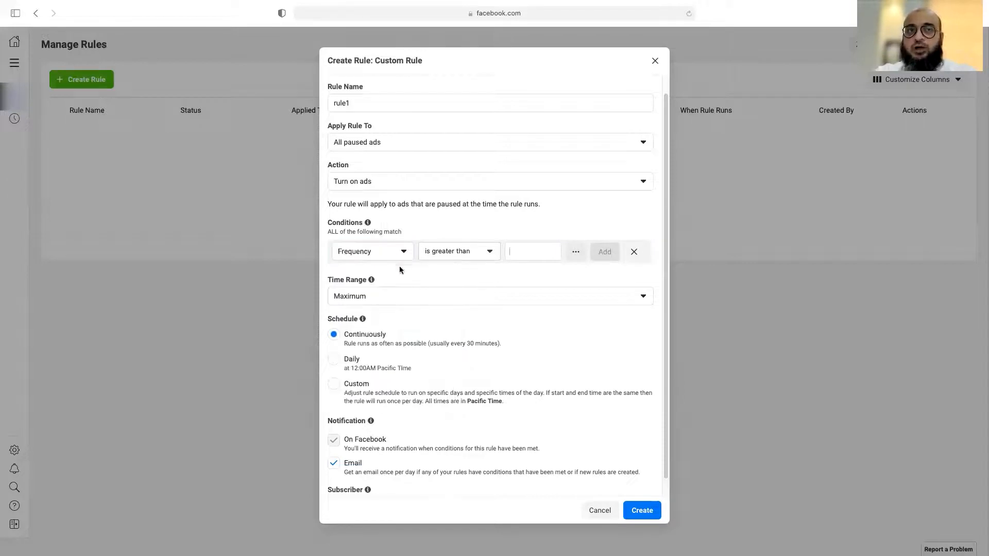
left_click(469, 251)
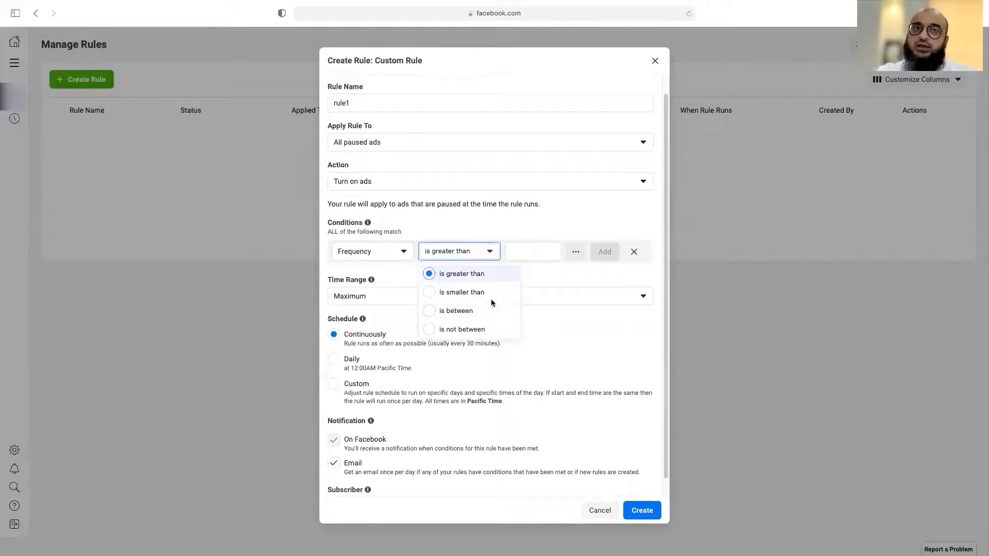
left_click(585, 280)
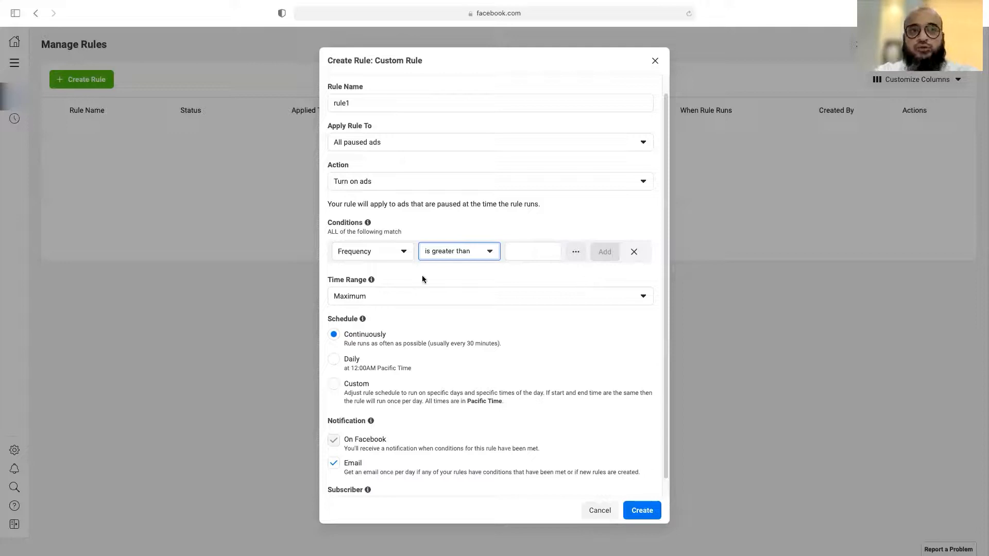
Examine the available condition metrics, including the Website Conversions (Facebook Pixel) group, without changing the selected metric
left_click(397, 252)
scroll(384, 351, "down", 2)
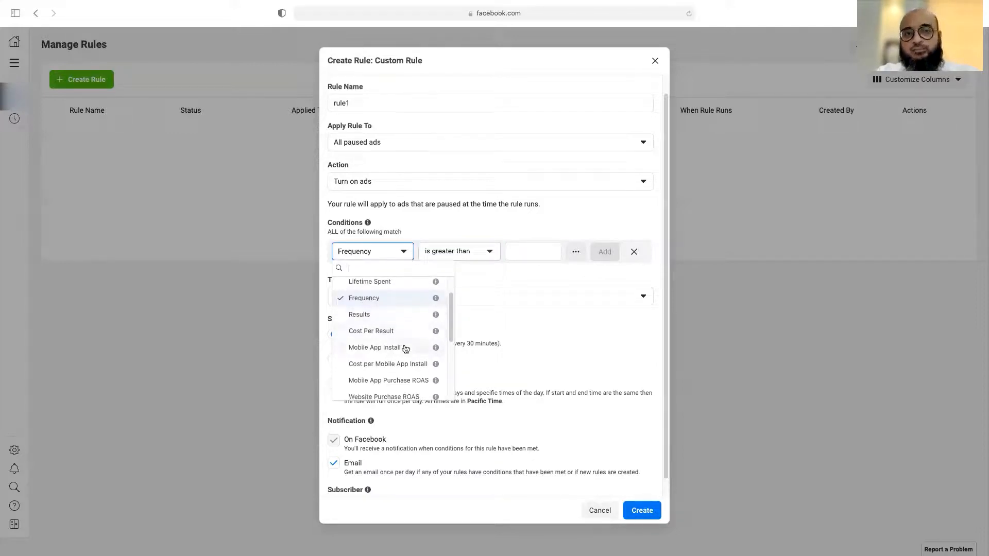
scroll(404, 345, "down", 3)
scroll(403, 348, "down", 1)
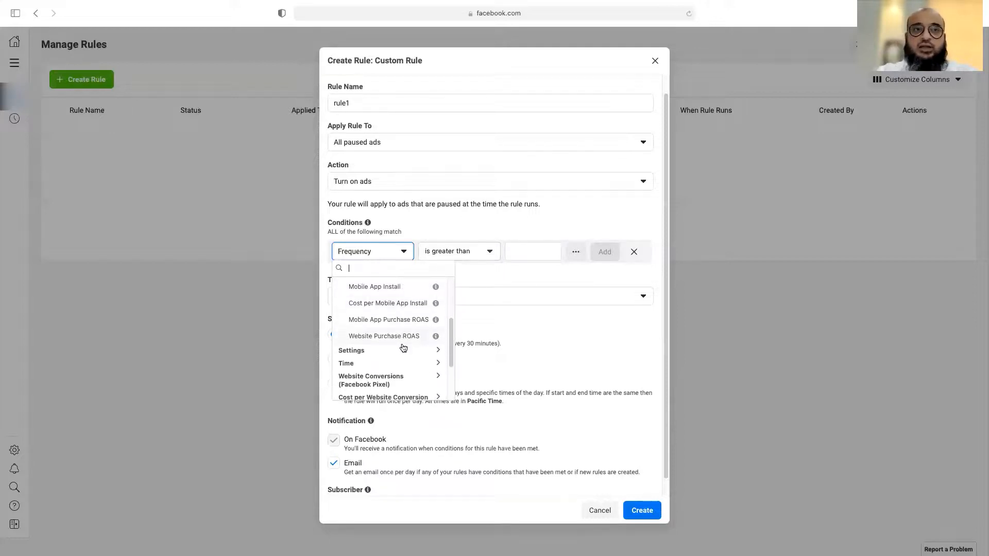
scroll(384, 380, "down", 2)
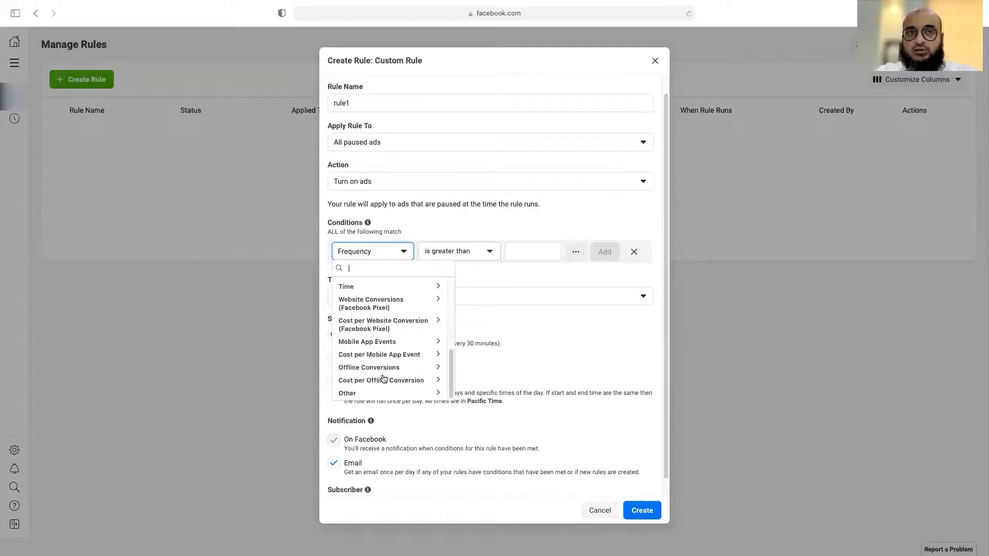
left_click(402, 304)
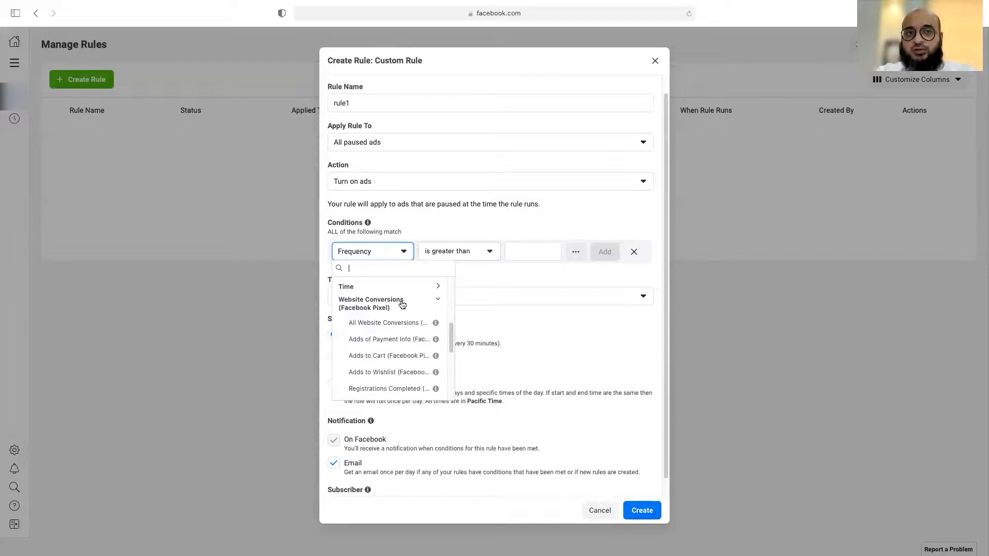
scroll(397, 342, "down", 7)
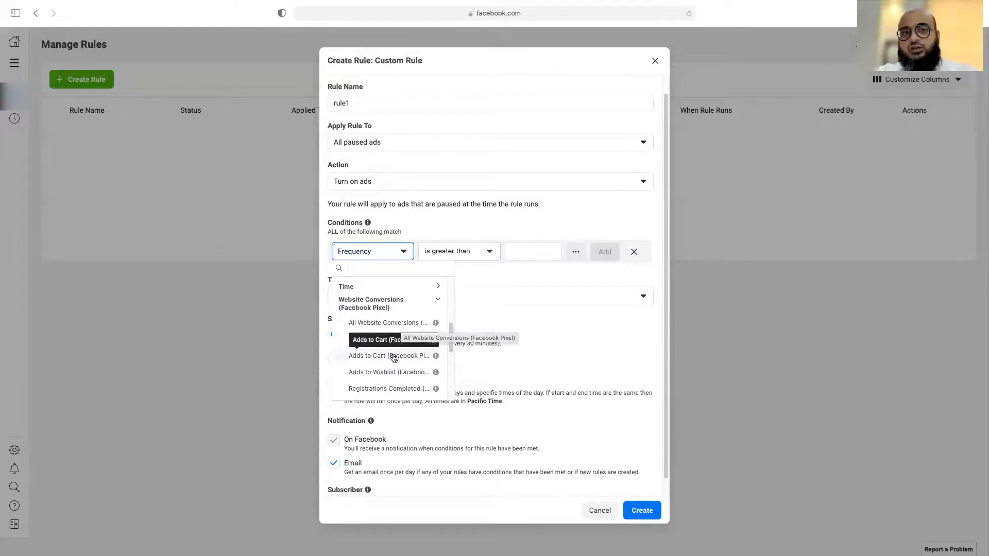
scroll(393, 363, "up", 1)
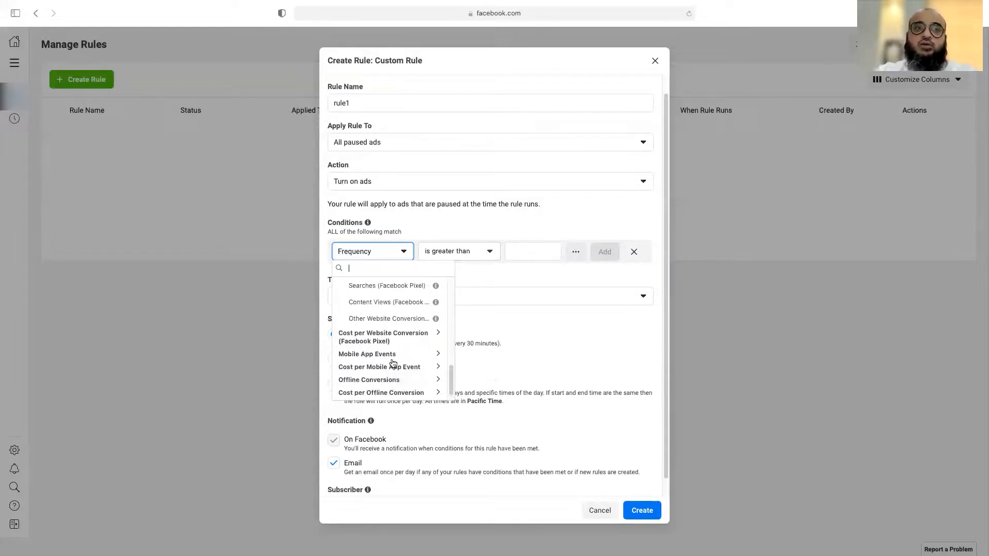
scroll(383, 337, "down", 1)
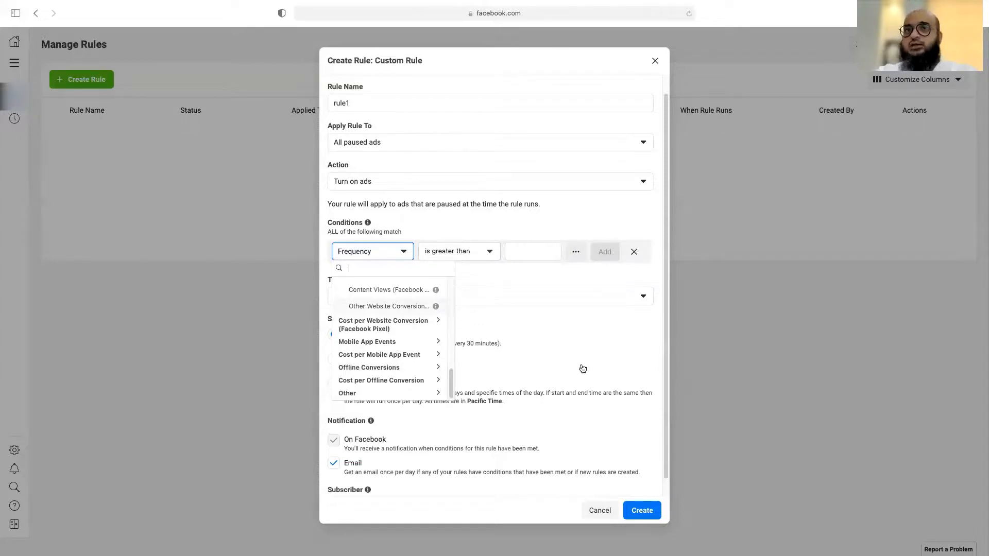
left_click(598, 352)
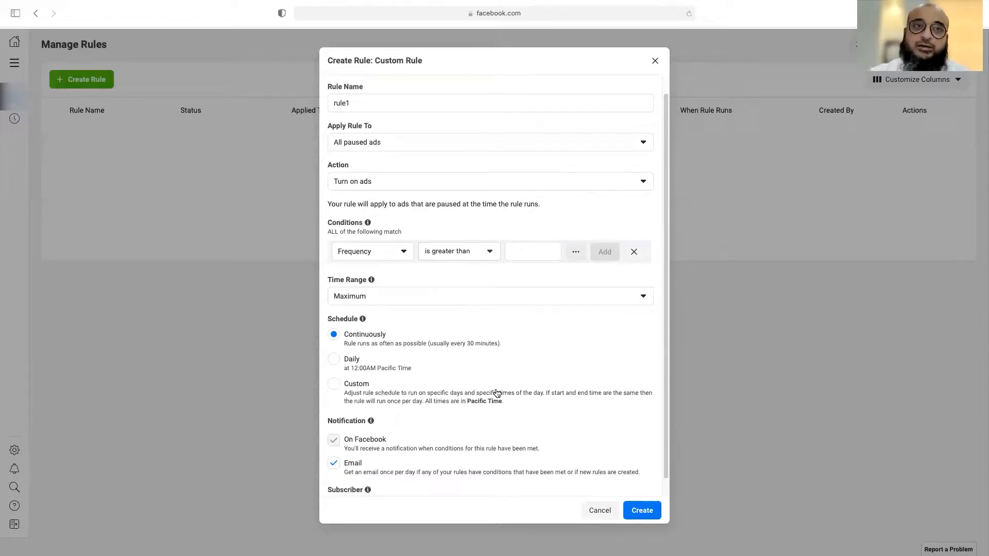
Review the rule's schedule choices, condition metrics and action options without changing them
scroll(443, 287, "down", 1)
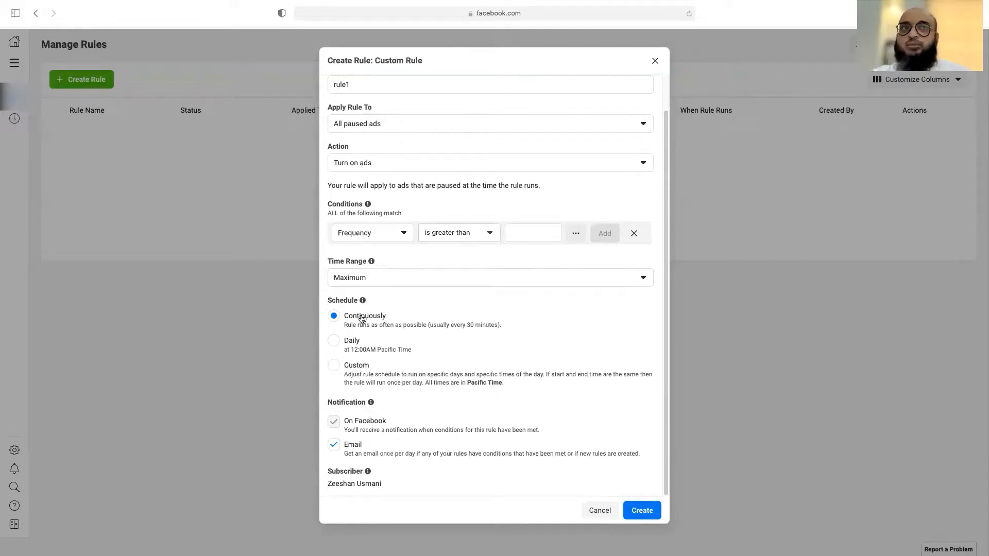
scroll(362, 319, "up", 2)
scroll(404, 391, "down", 2)
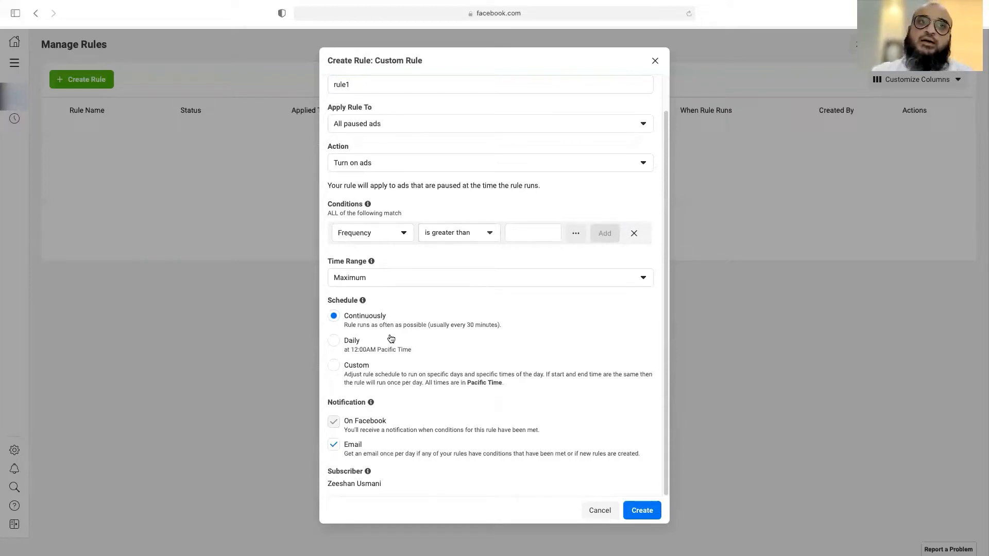
left_click(402, 233)
scroll(382, 337, "down", 5)
scroll(389, 342, "up", 5)
left_click(620, 304)
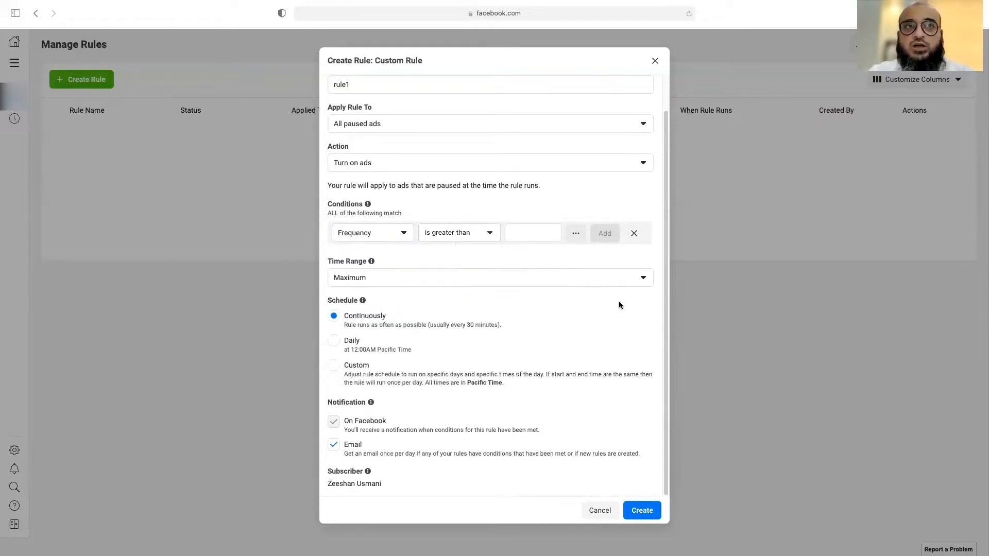
left_click(400, 162)
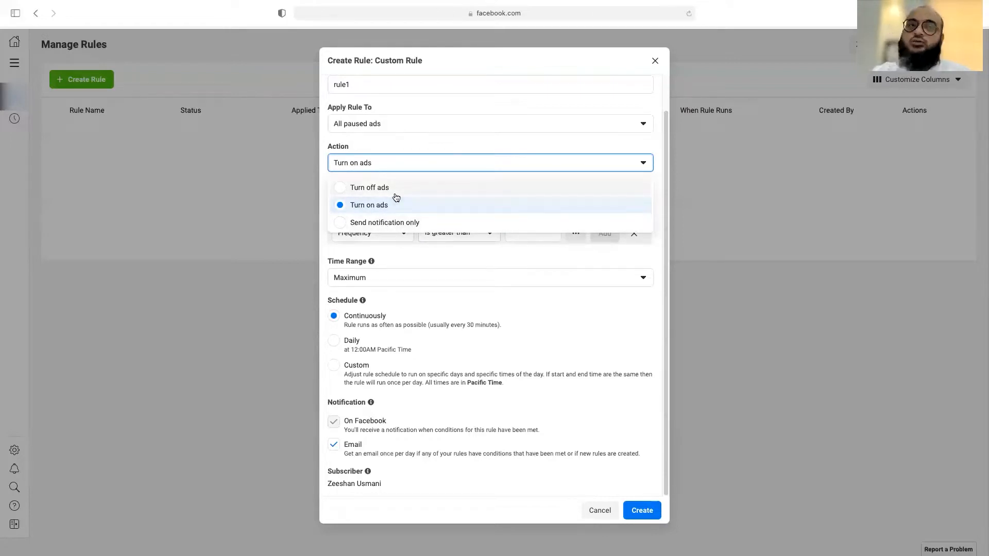
left_click(540, 296)
Set the rule's schedule to Daily and look over its conditions again
left_click(333, 343)
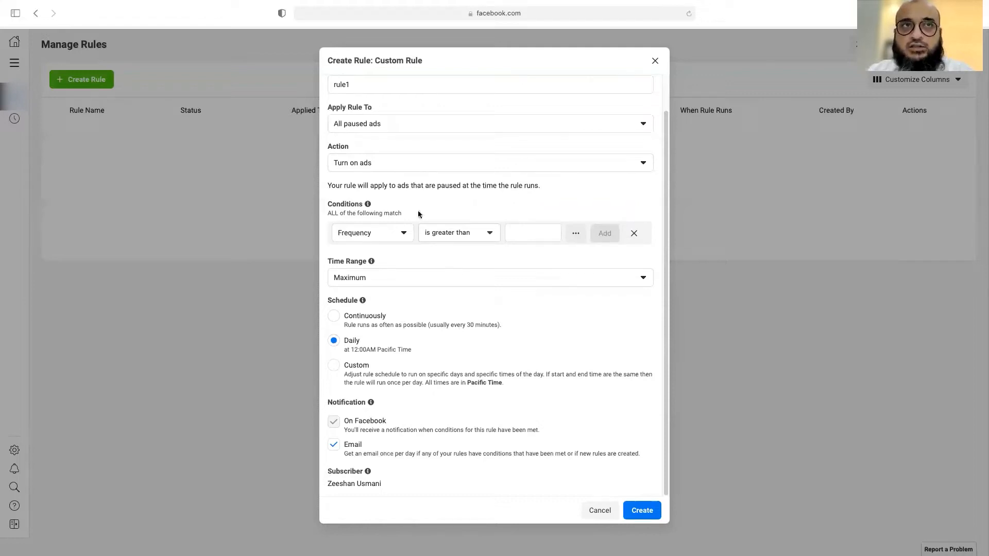
scroll(510, 345, "up", 1)
scroll(511, 345, "down", 1)
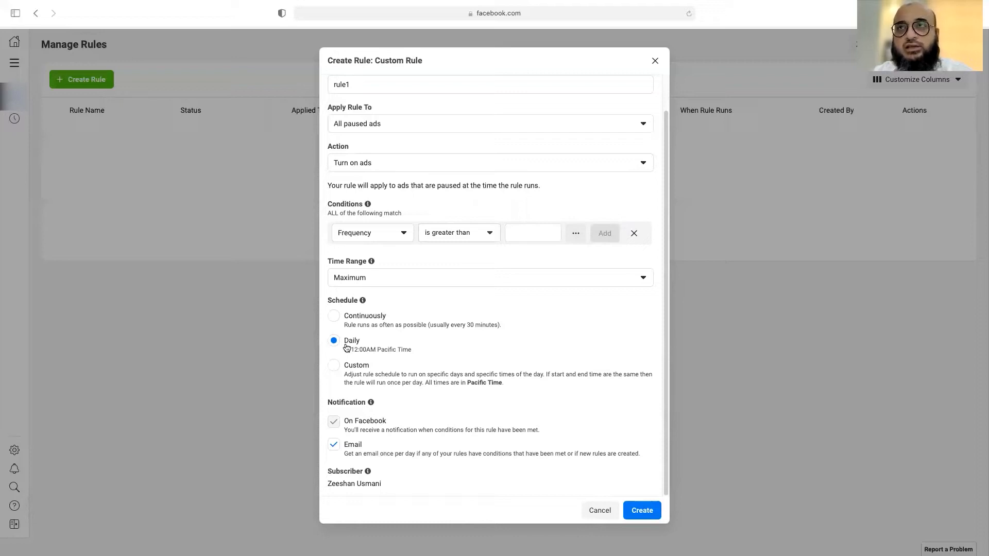
scroll(431, 364, "up", 1)
scroll(377, 347, "down", 1)
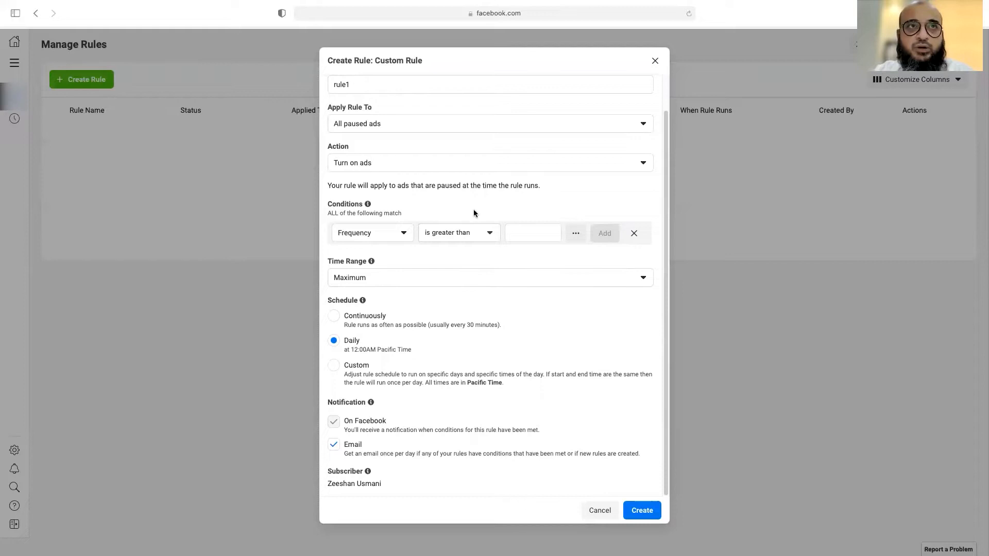
scroll(435, 188, "up", 2)
scroll(435, 188, "down", 1)
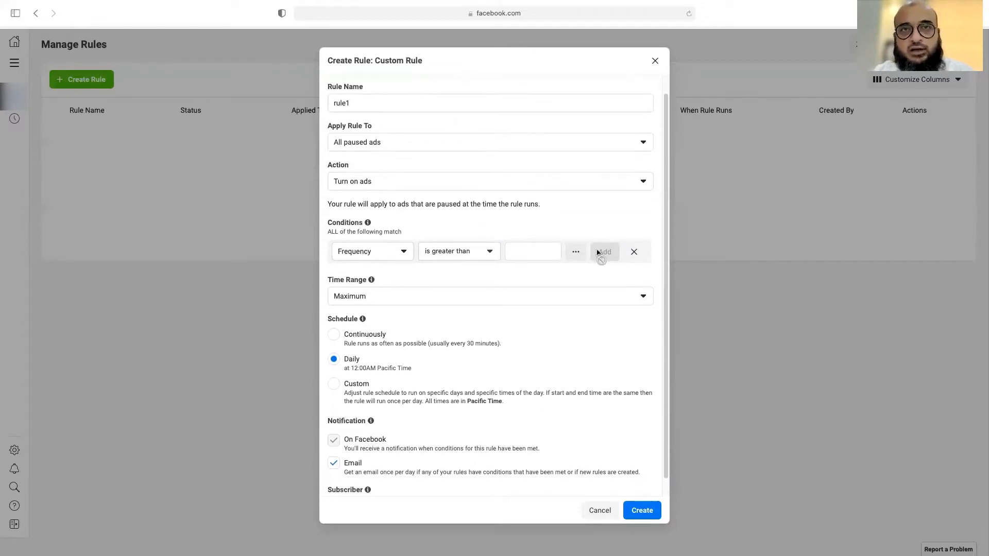
left_click(394, 256)
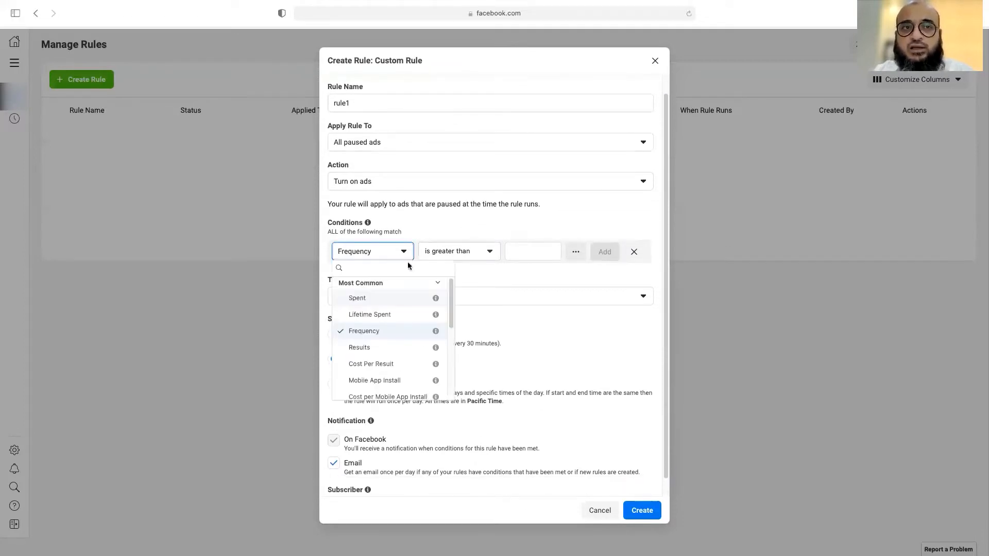
left_click(625, 363)
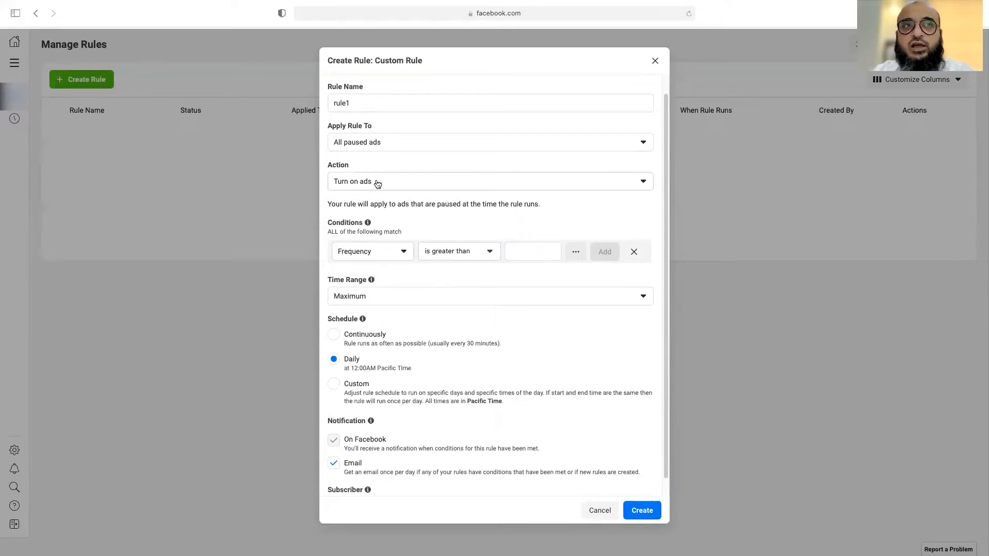
Set the rule's schedule to Custom so it can run on specific days and times
scroll(435, 444, "down", 1)
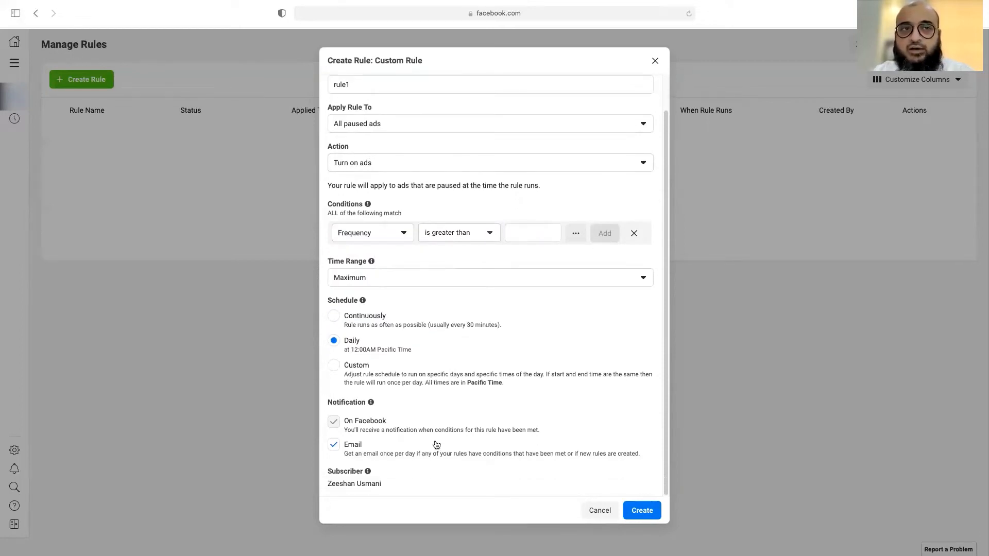
left_click(333, 365)
scroll(464, 347, "down", 3)
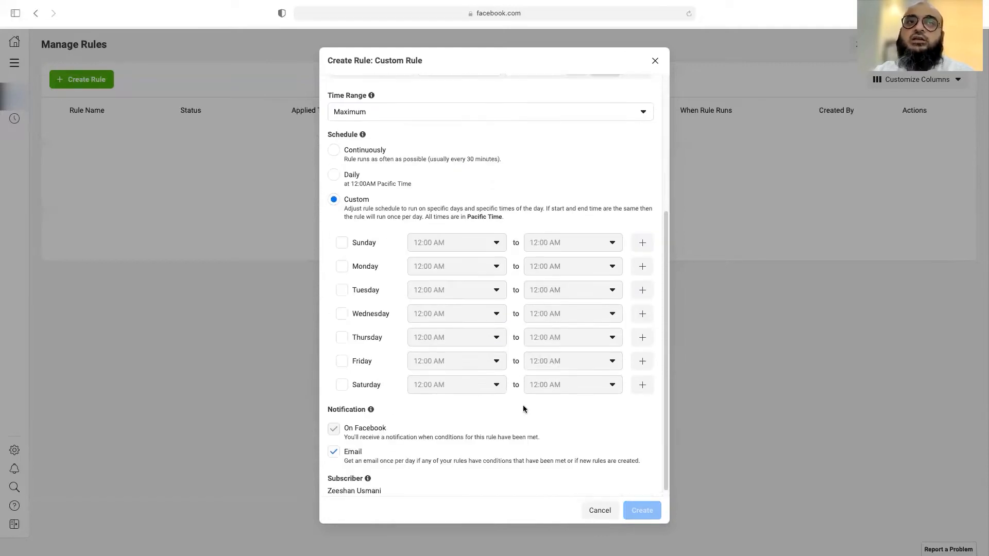
key("Up")
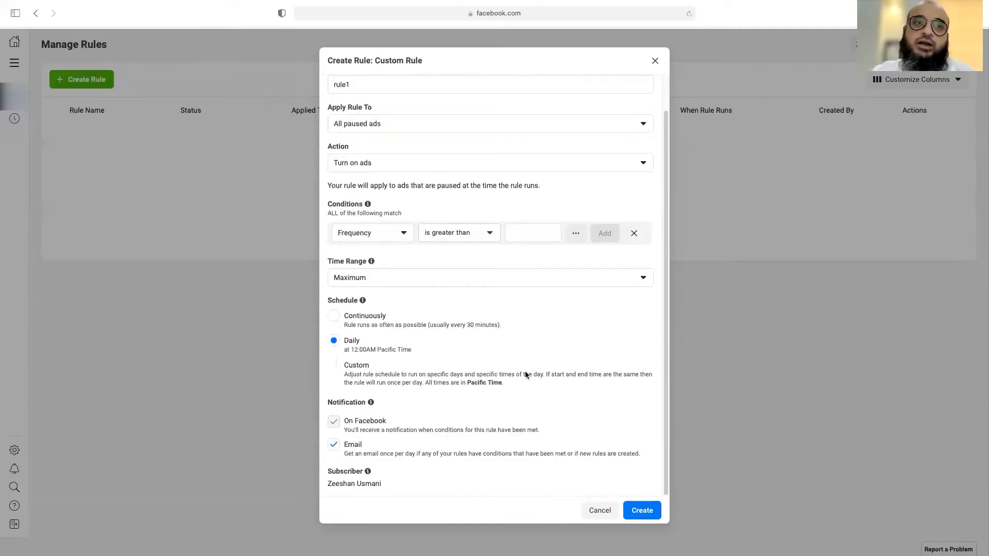
key("Down")
scroll(409, 360, "down", 5)
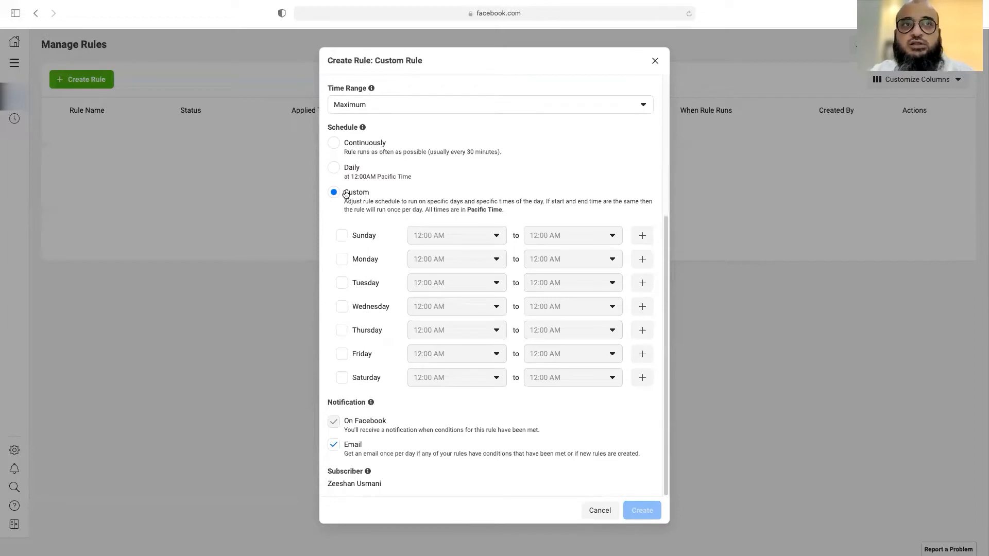
scroll(496, 403, "up", 2)
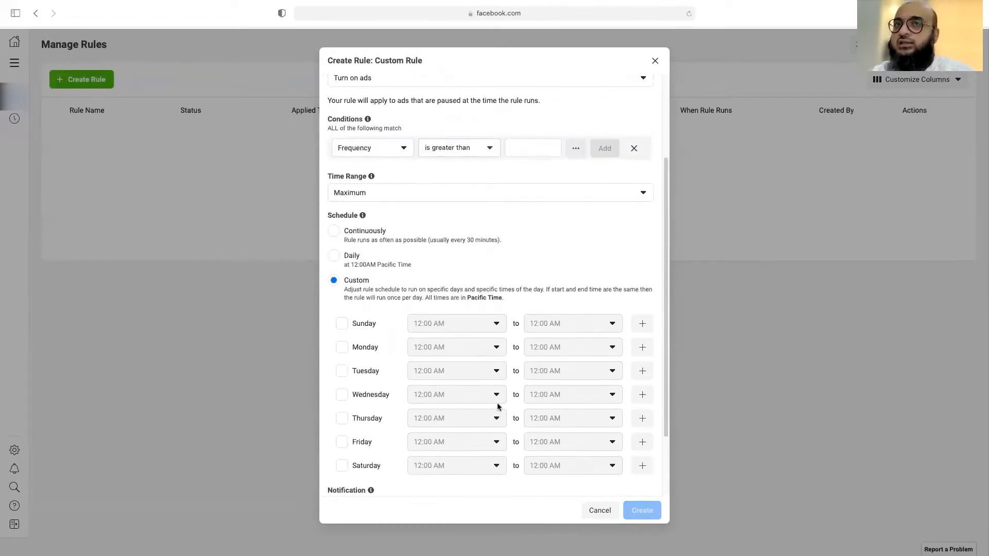
scroll(497, 404, "down", 2)
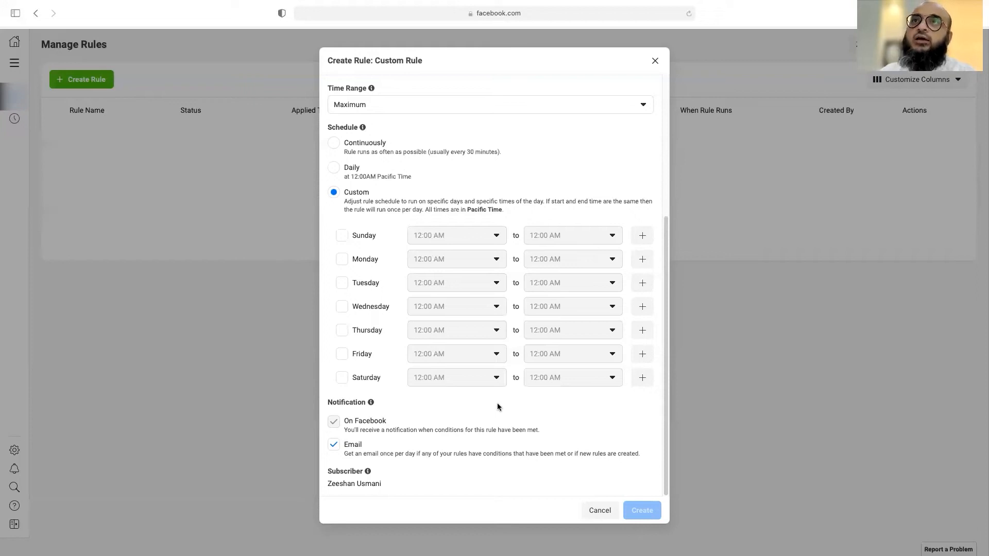
scroll(552, 360, "up", 1)
scroll(552, 361, "down", 1)
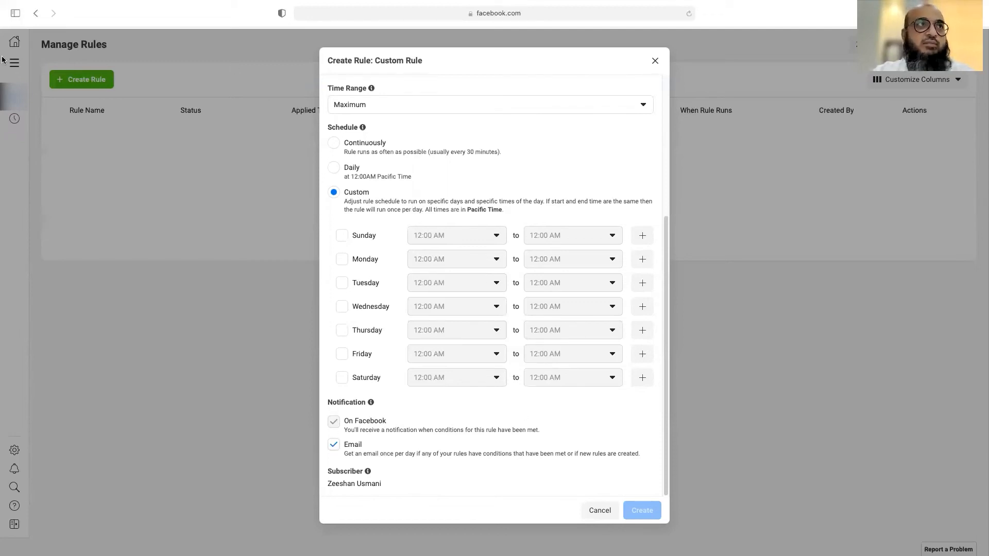
scroll(518, 282, "up", 5)
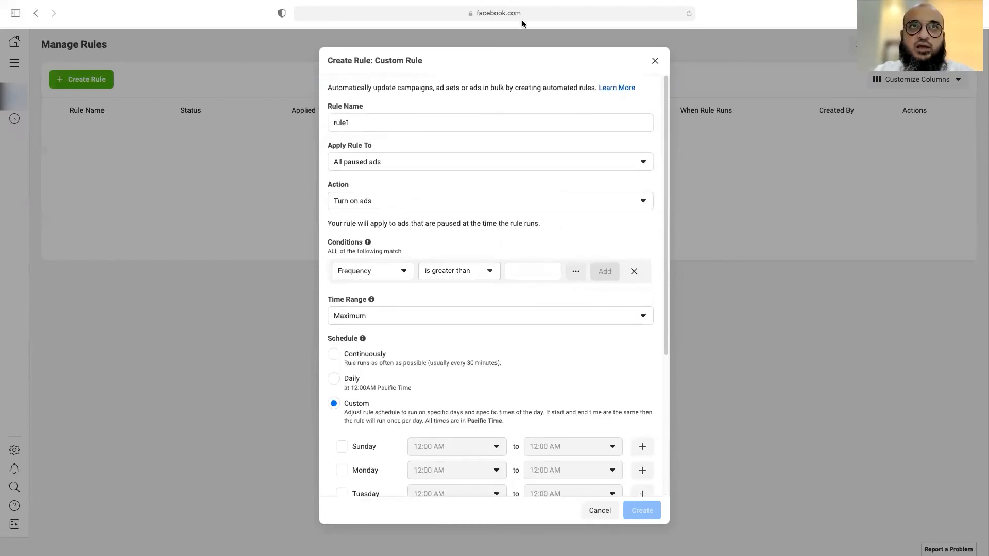